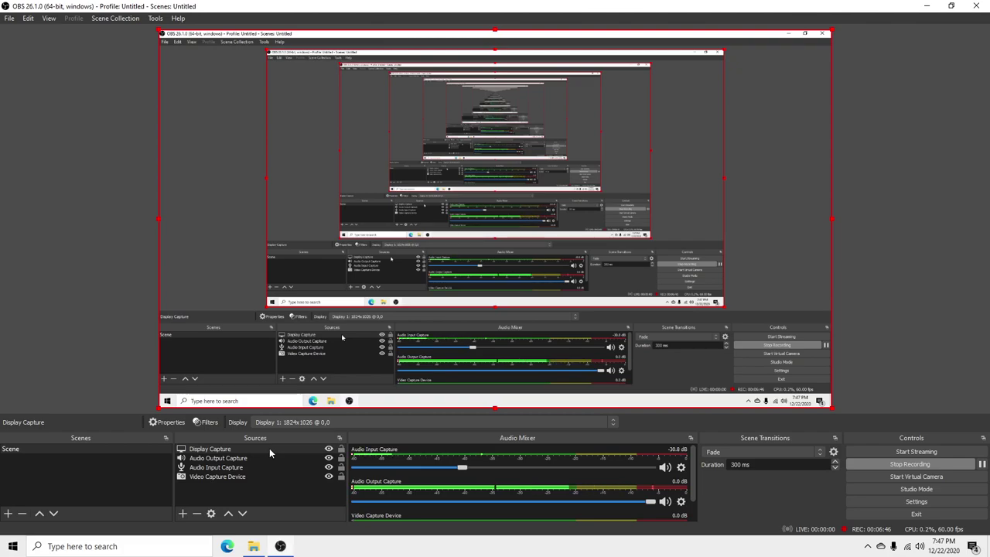
Review the canvas resolution, output resolution and frame rate in the video settings, and close the settings
left_click(942, 500)
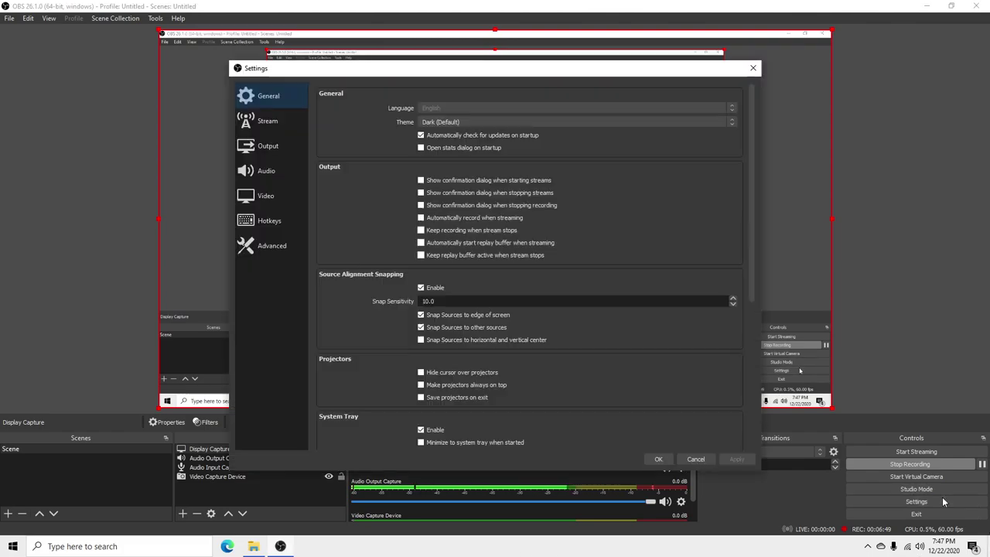
left_click(265, 195)
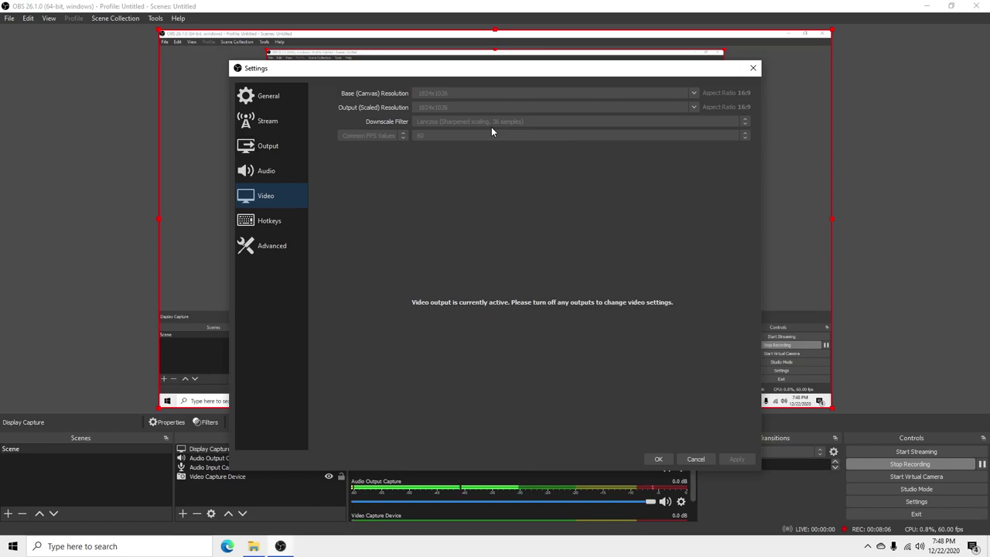
left_click(667, 459)
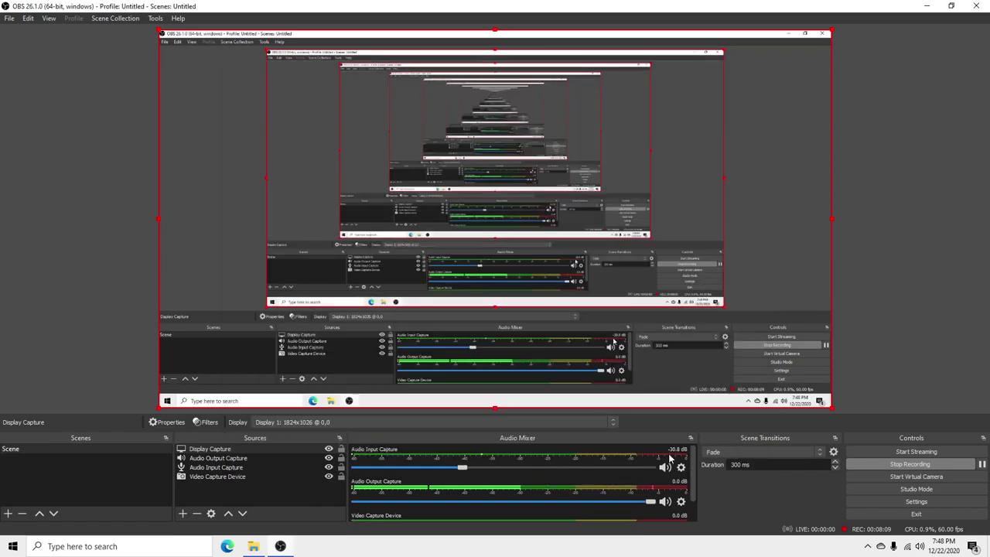
Check the Audio Input Capture source's device properties and its Limiter filter settings
left_click(265, 468)
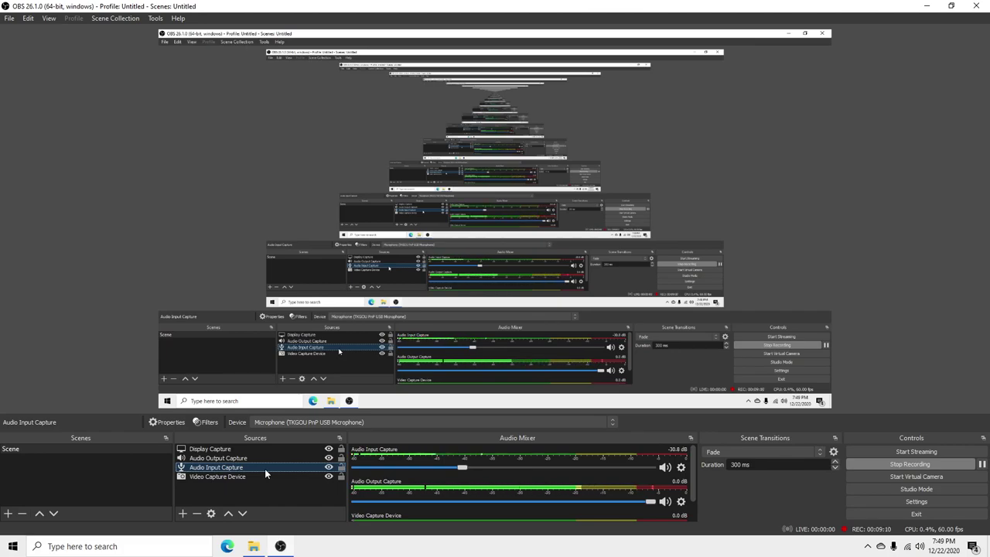
left_click(182, 424)
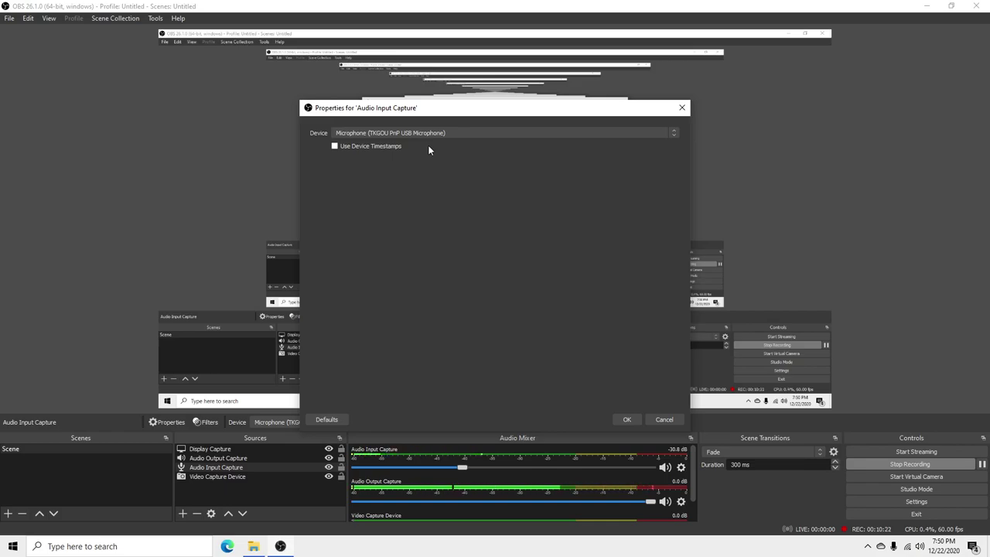
left_click(626, 419)
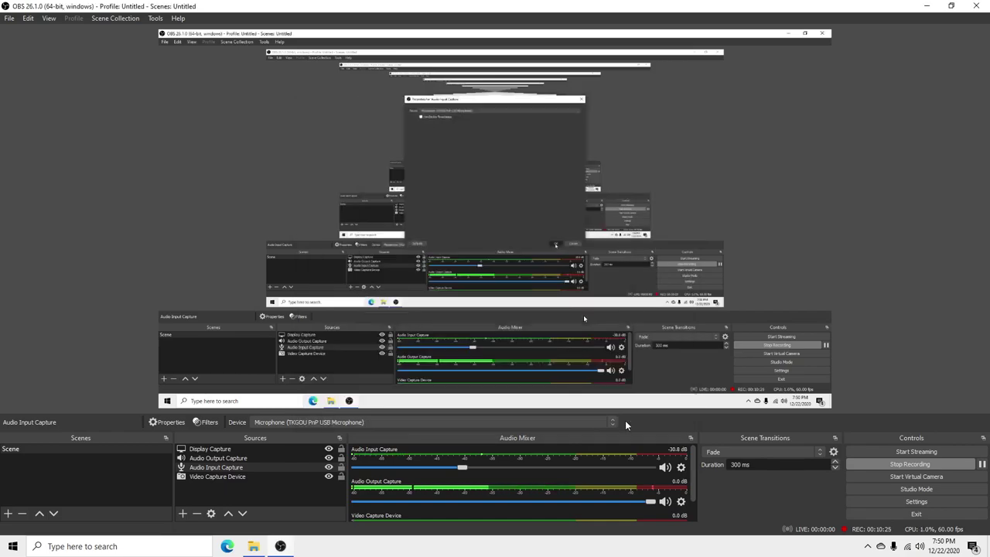
left_click(204, 421)
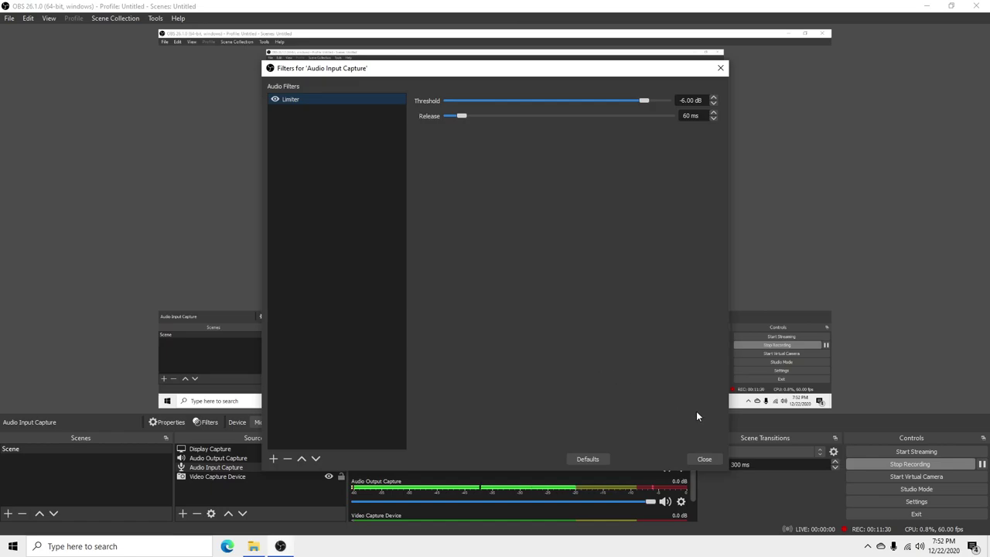
left_click(704, 459)
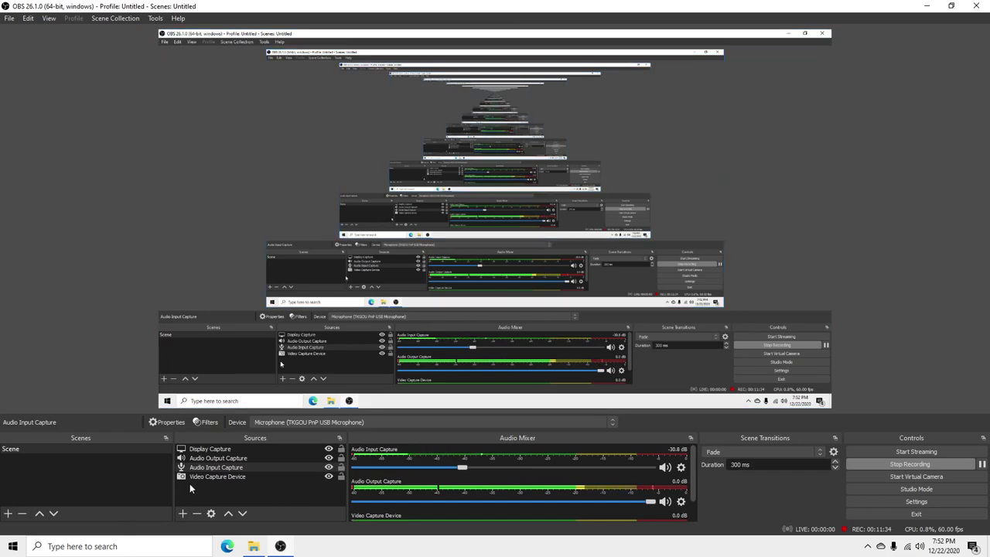
Open the properties of the Video Capture Device source and choose 1920x1080 as its resolution
left_click(220, 475)
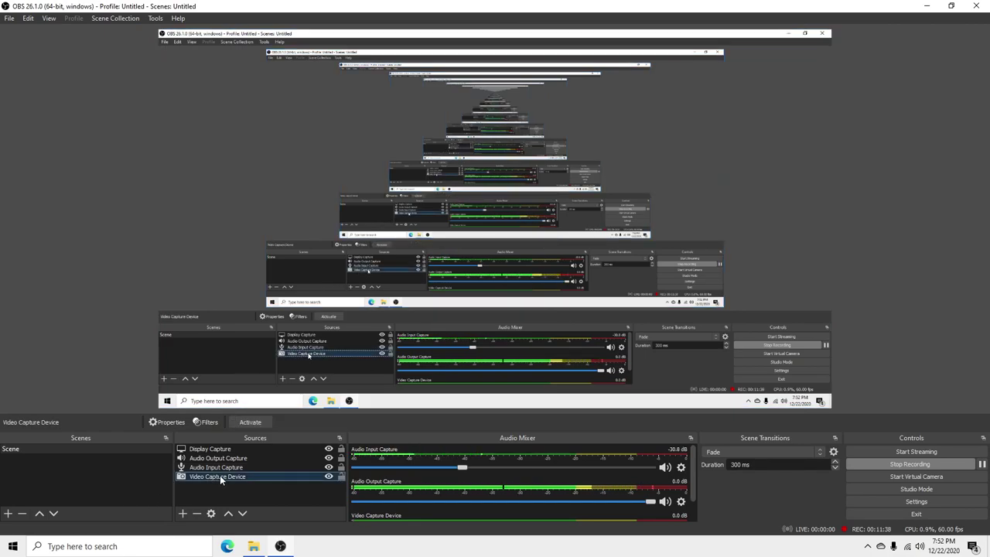
left_click(181, 425)
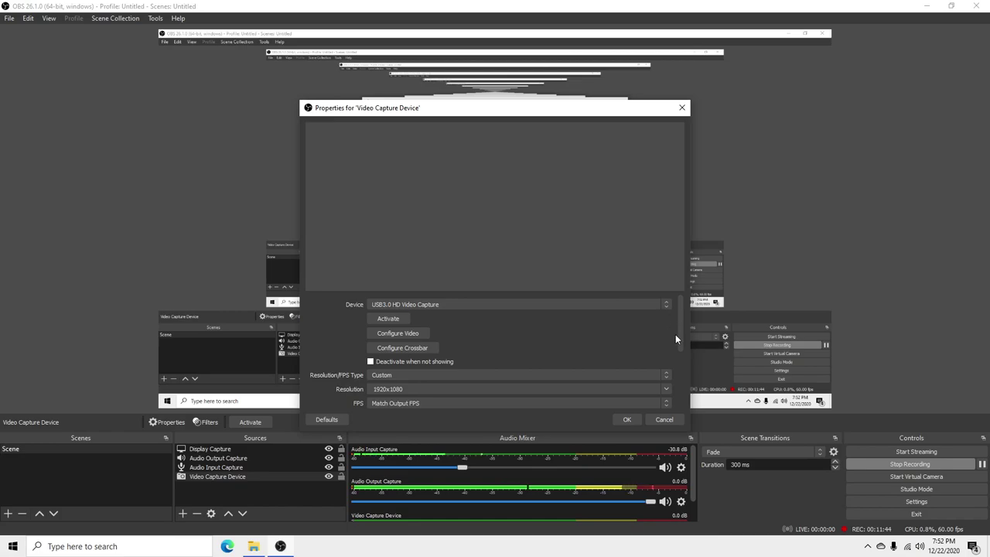
mouse_move(680, 342)
left_mouse_down()
mouse_move(684, 399)
mouse_move(687, 341)
left_mouse_up()
left_click_drag(682, 347, 685, 372)
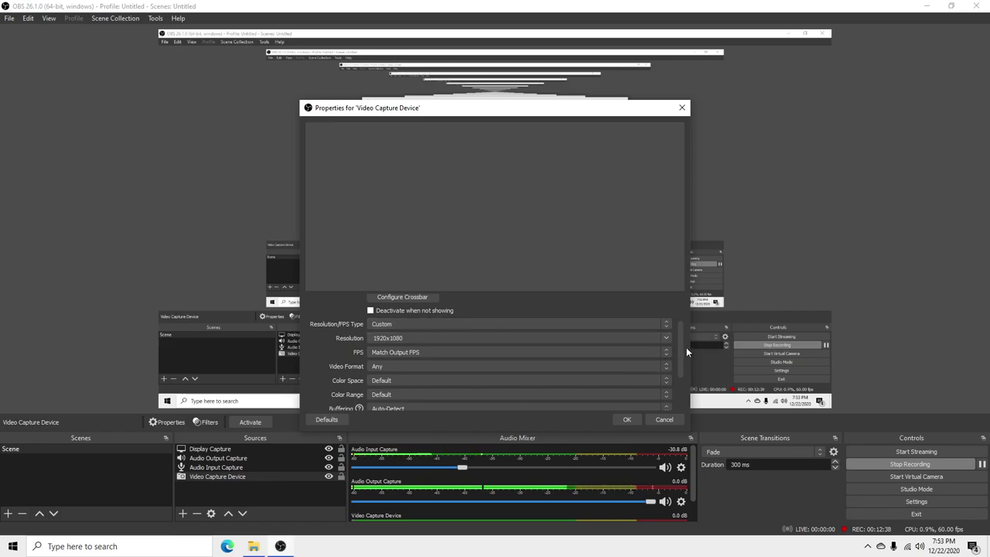
left_click(666, 338)
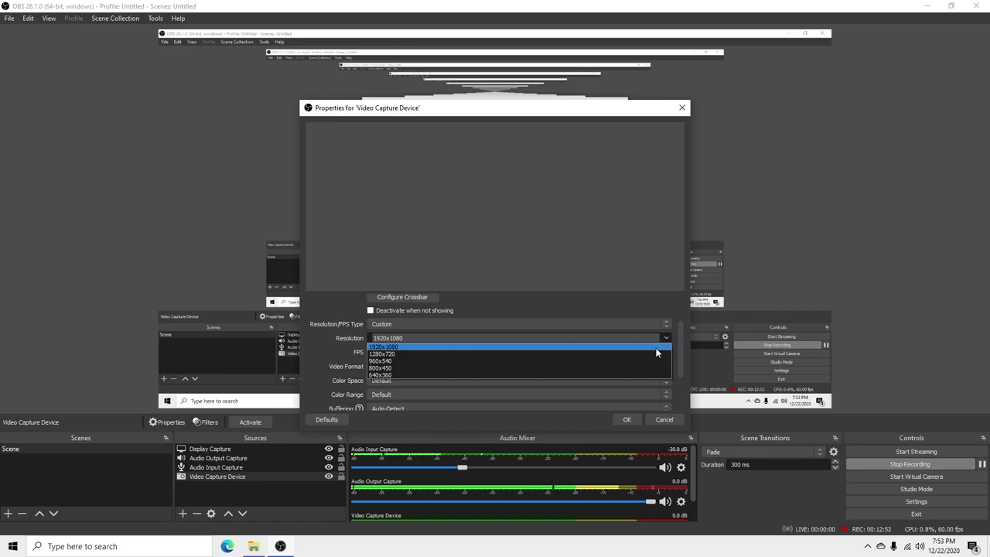
left_click(655, 348)
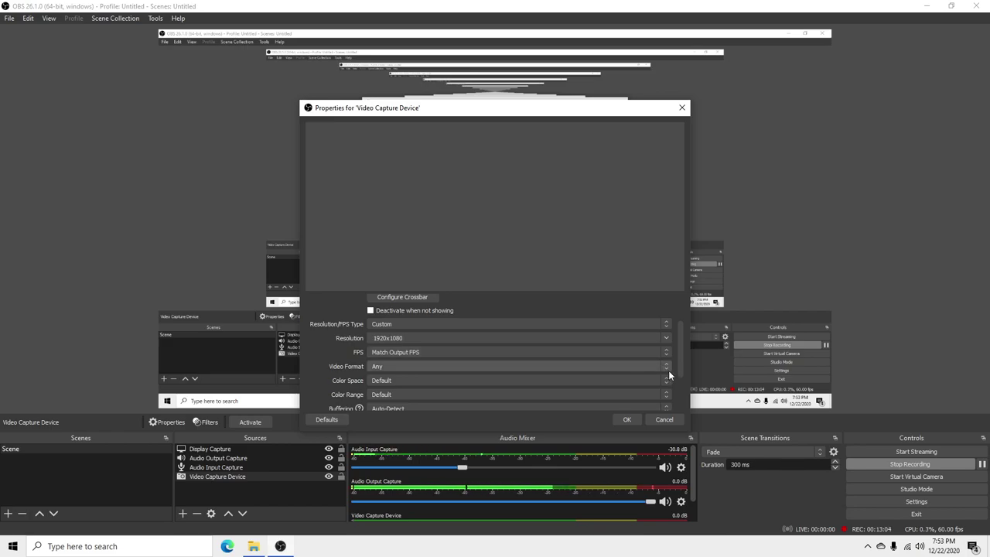
Review the Video Capture Device's remaining properties, including video format, audio output mode and custom audio device, and accept the dialog
scroll(682, 374, "down", 3)
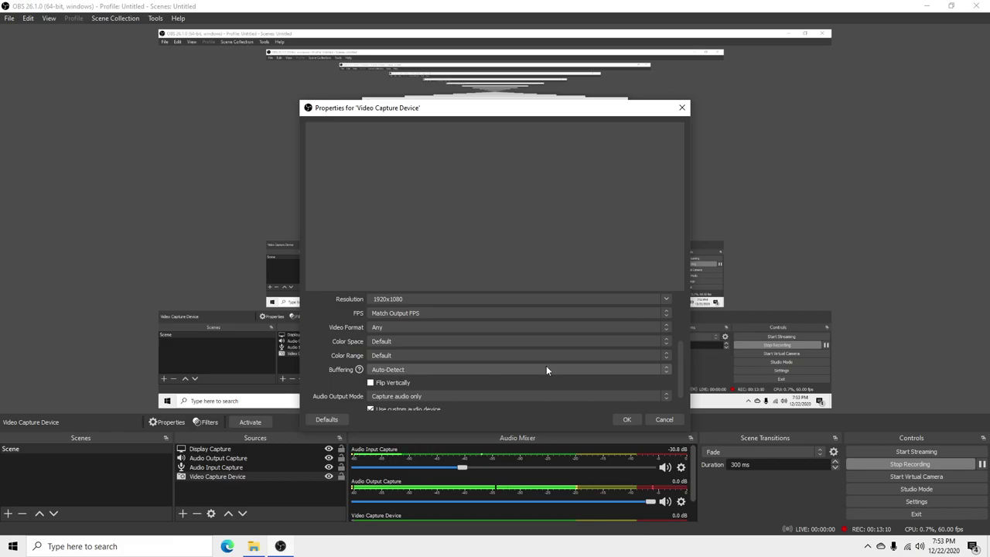
left_click_drag(680, 393, 683, 404)
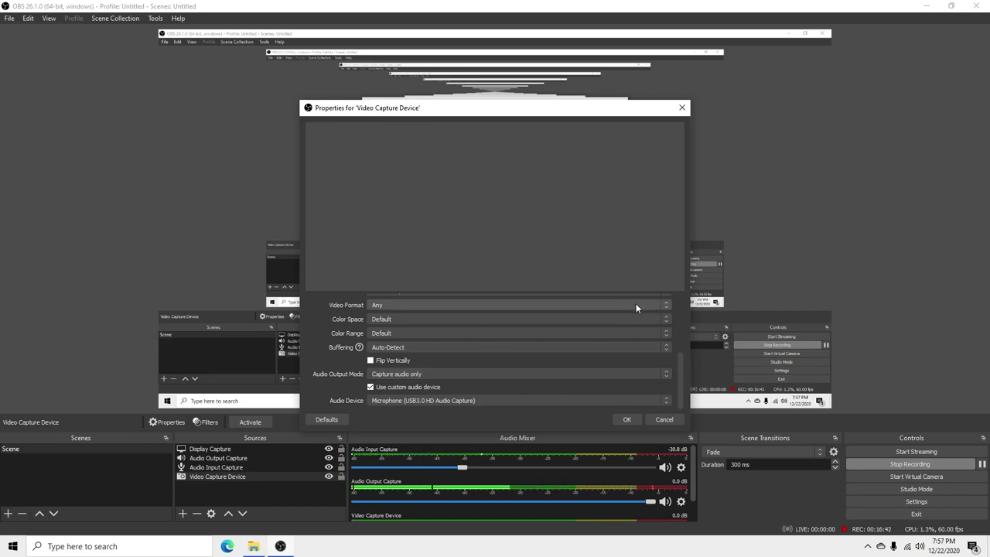
scroll(681, 355, "up", 5)
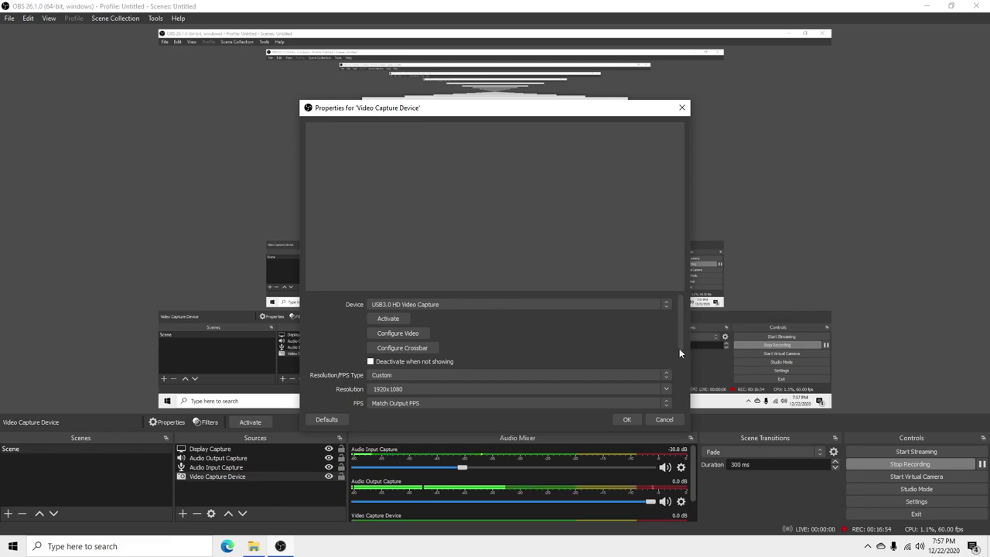
left_click_drag(680, 348, 684, 407)
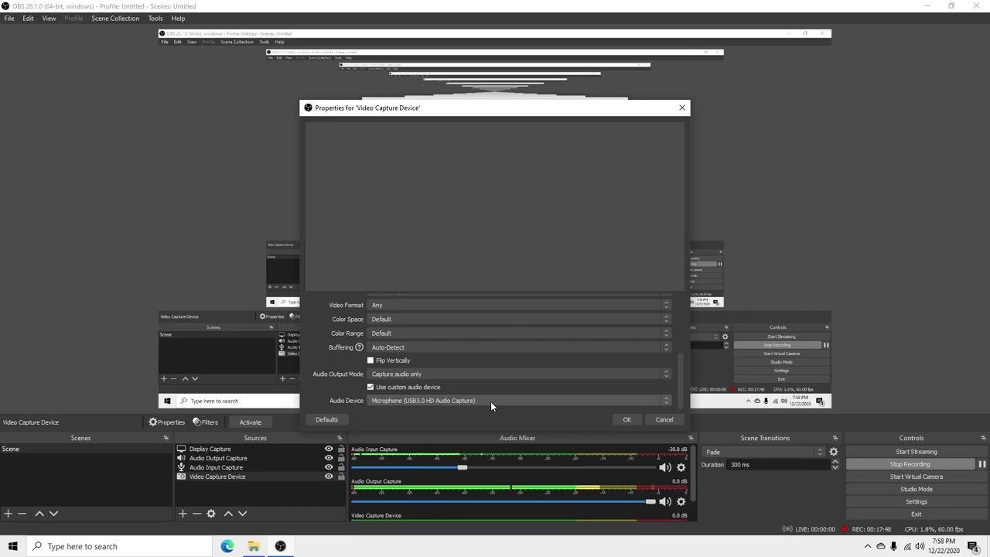
left_click(633, 423)
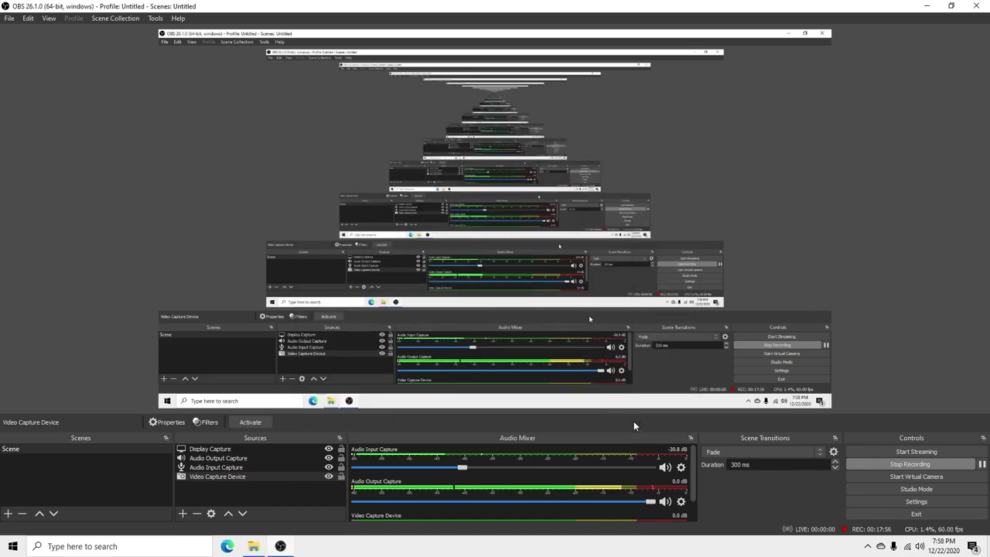
Examine the Video Capture Device's Gain and Limiter filters alongside the source levels in the audio mixer
left_click(205, 422)
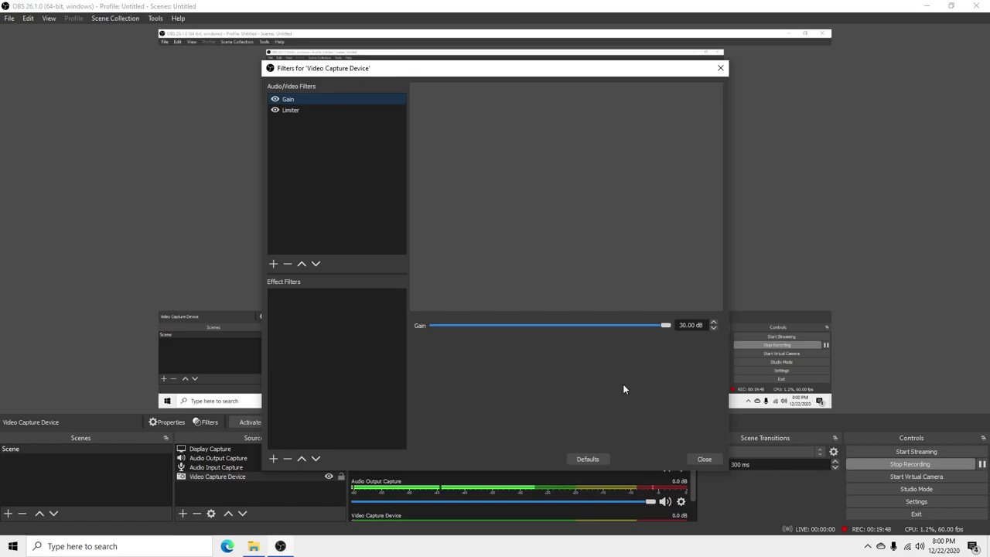
left_click_drag(696, 502, 700, 517)
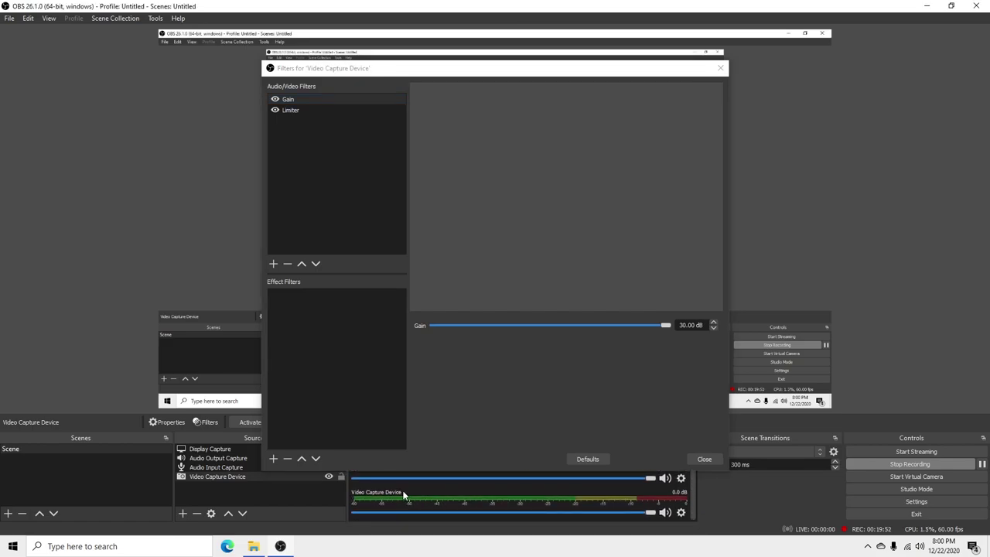
left_click_drag(694, 470, 689, 439)
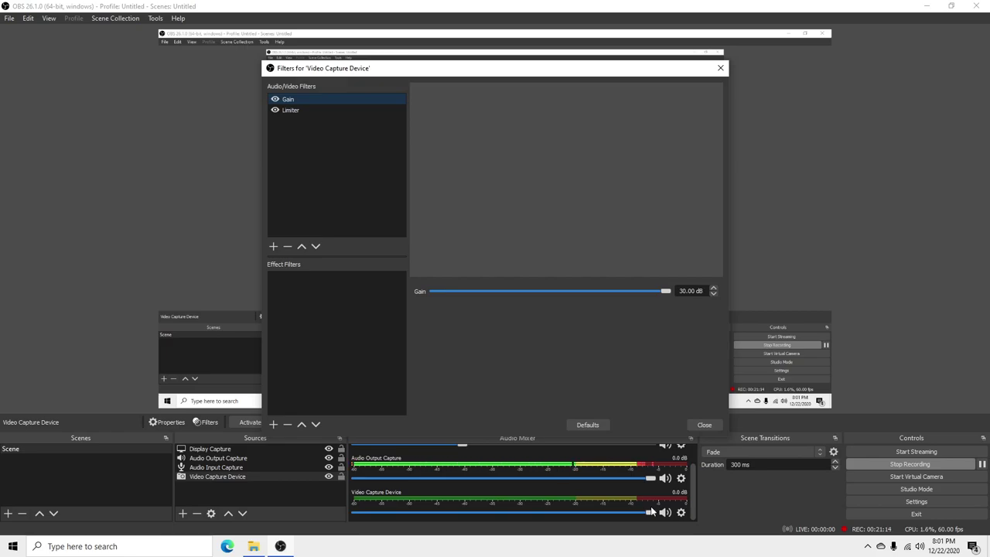
left_click_drag(693, 464, 691, 444)
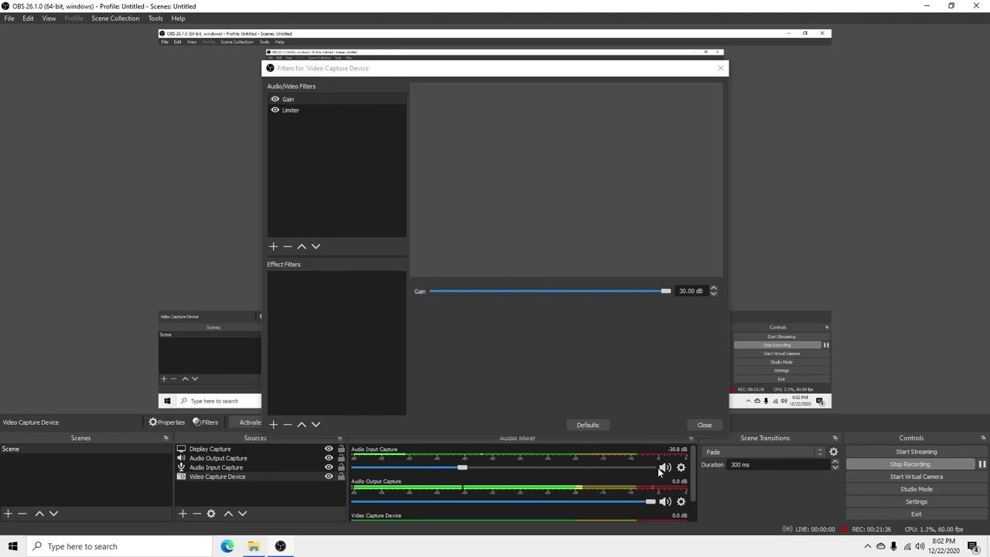
scroll(695, 487, "down", 2)
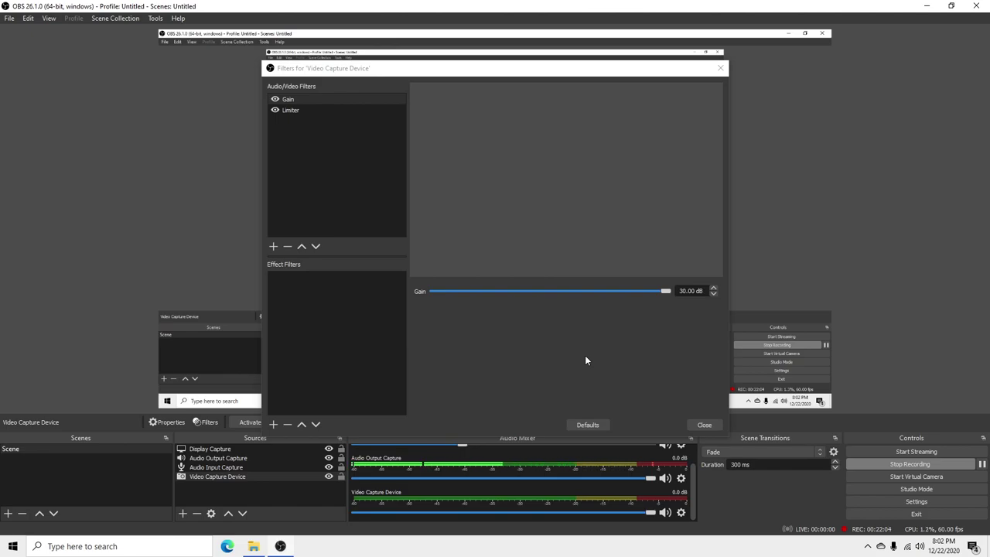
left_click(325, 110)
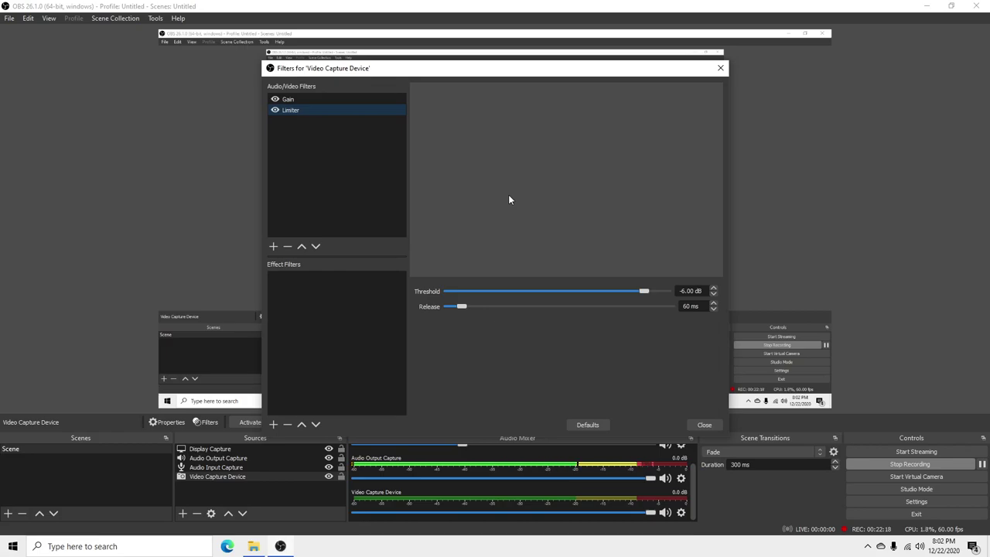
left_click(704, 425)
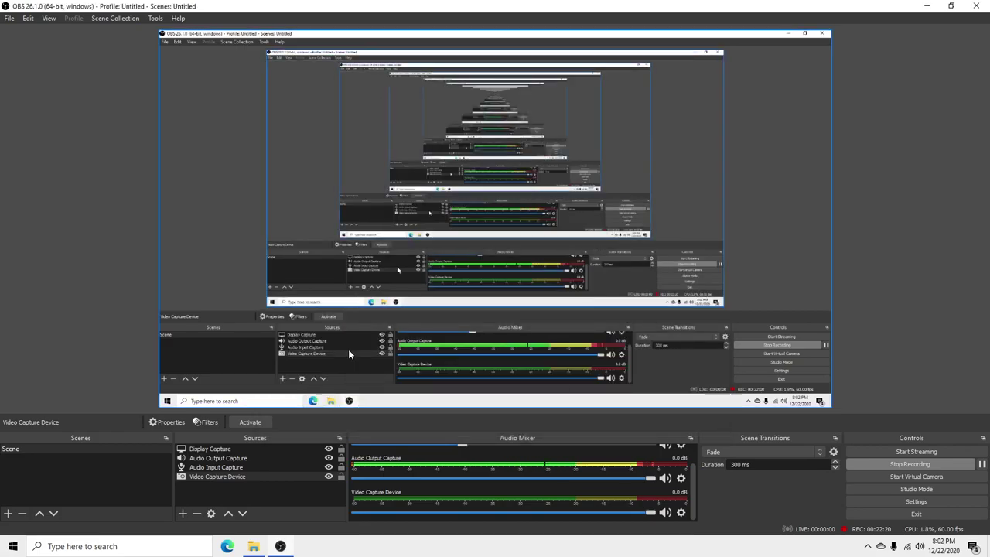
Inspect the Audio Input Capture source's Limiter and the filter types available to add, and close its filters without adding one
left_click(270, 469)
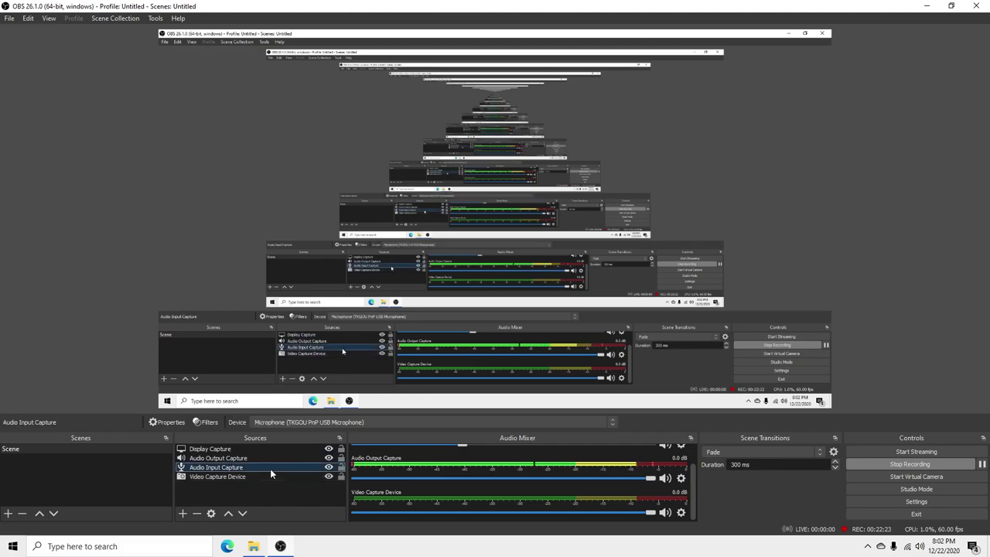
left_click(209, 422)
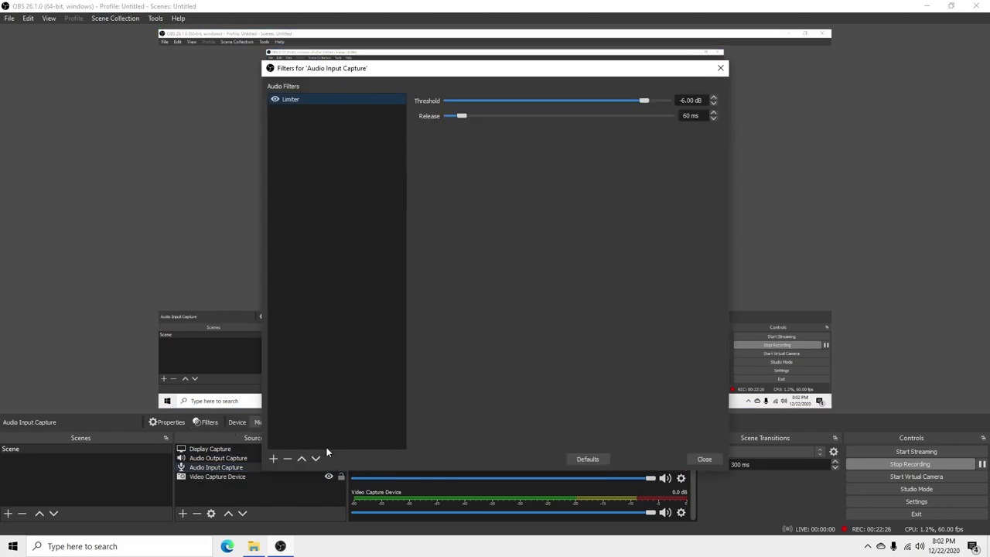
left_click(273, 459)
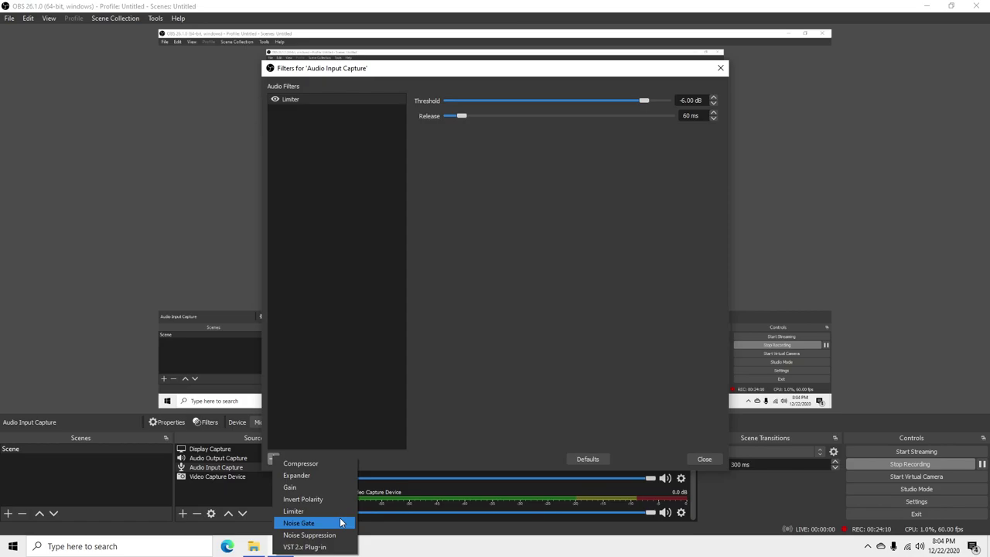
left_click(594, 358)
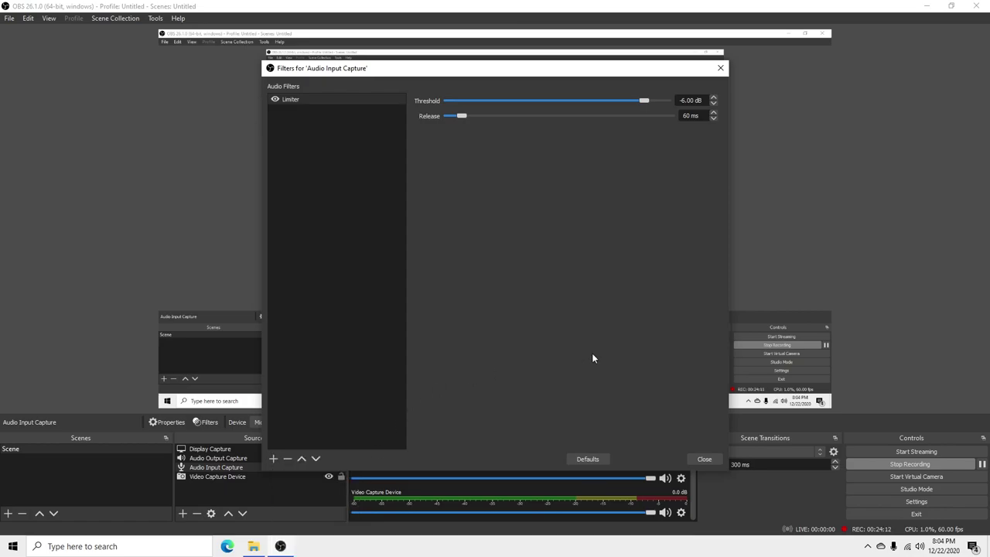
left_click(700, 459)
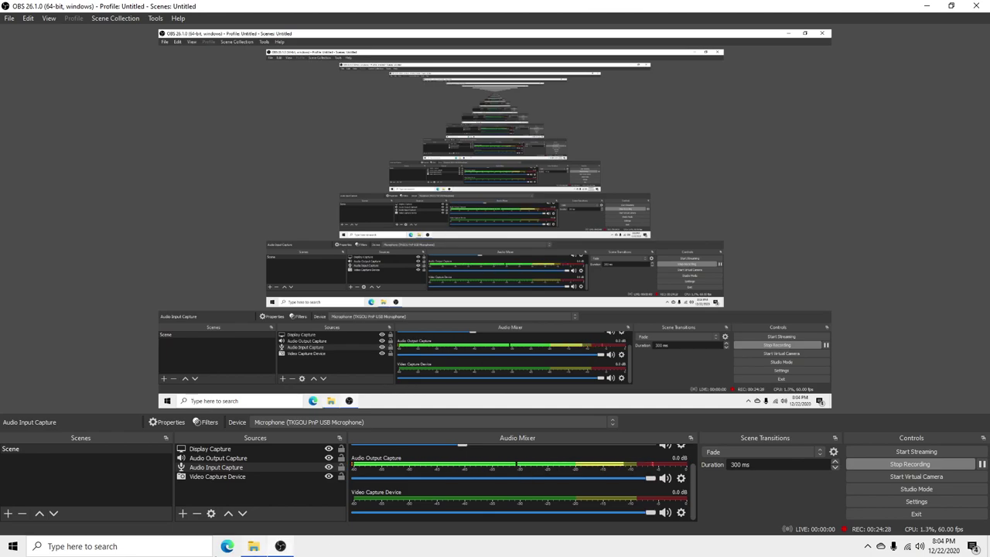
Check which device the Audio Output Capture source uses, and view the Audio Input Capture level in the mixer
left_click(263, 477)
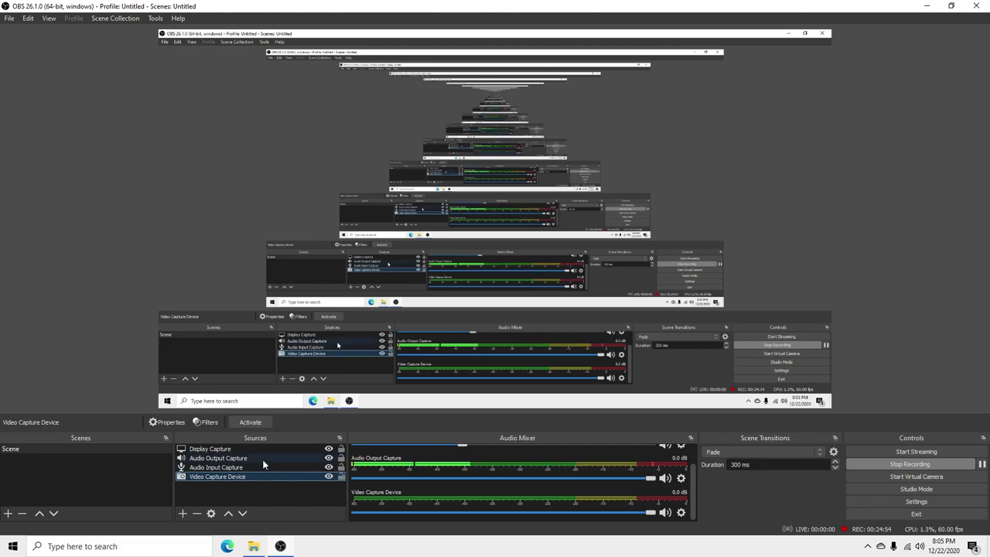
left_click(263, 460)
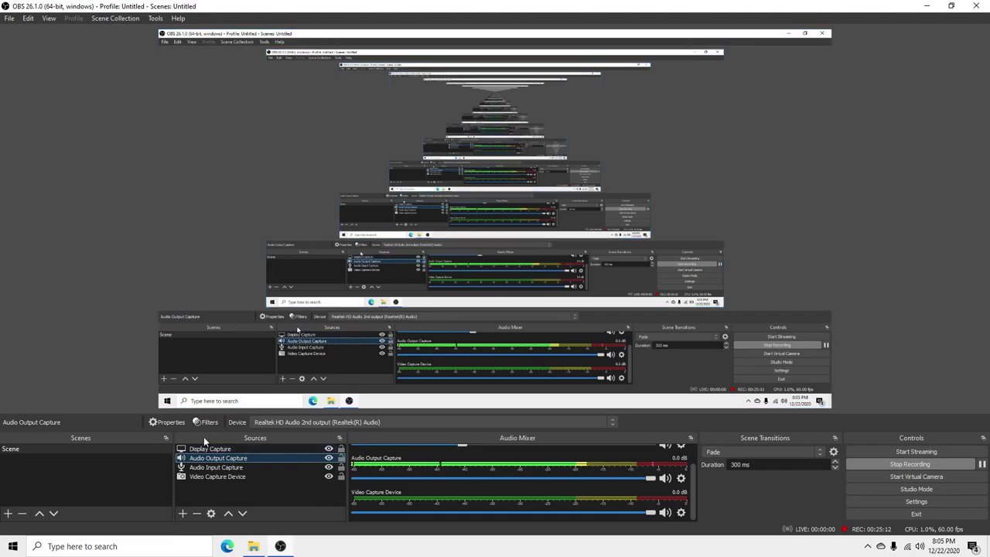
left_click(172, 425)
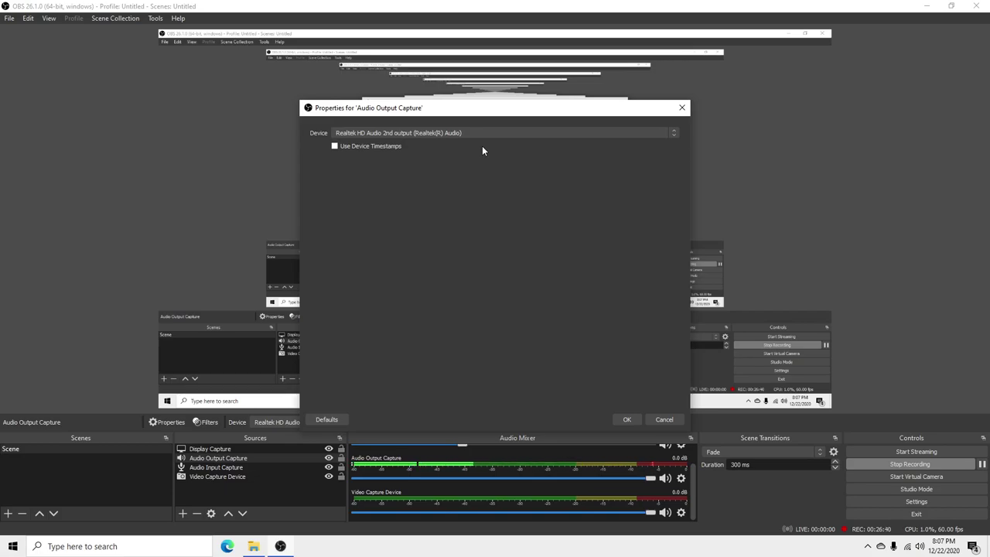
left_click(625, 419)
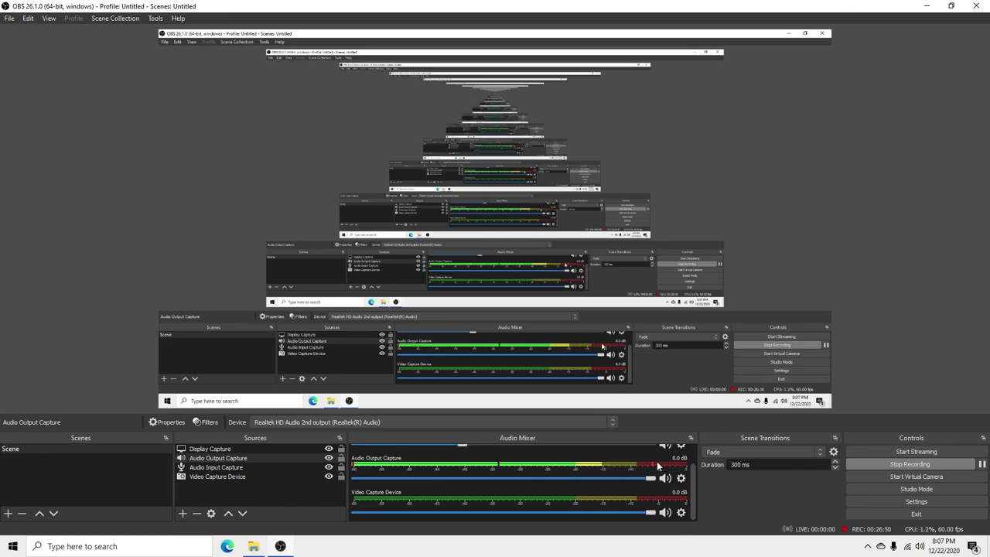
left_click_drag(693, 465, 692, 445)
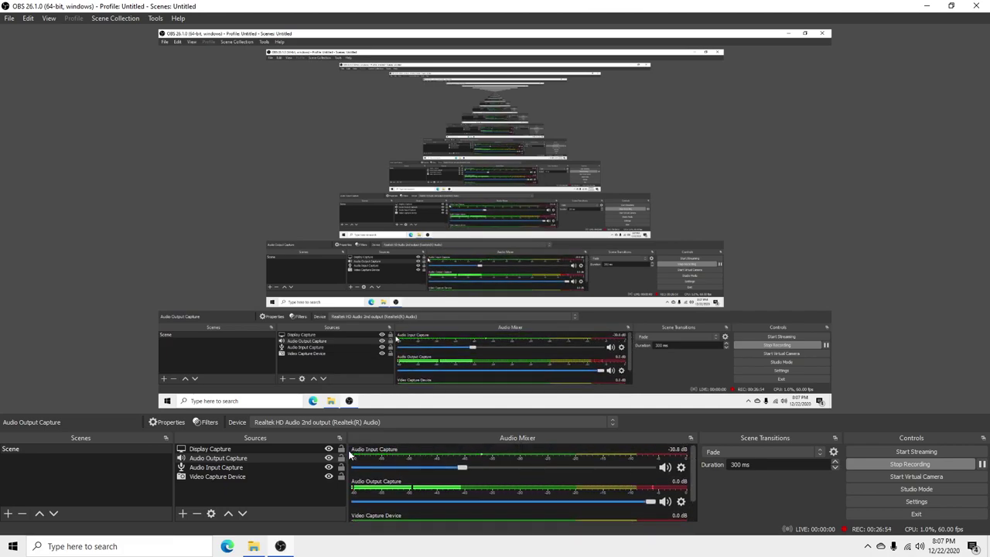
Review the volume, audio monitoring and track assignments of all three audio sources in Advanced Audio Properties, and close the dialog
left_click_drag(694, 494, 696, 519)
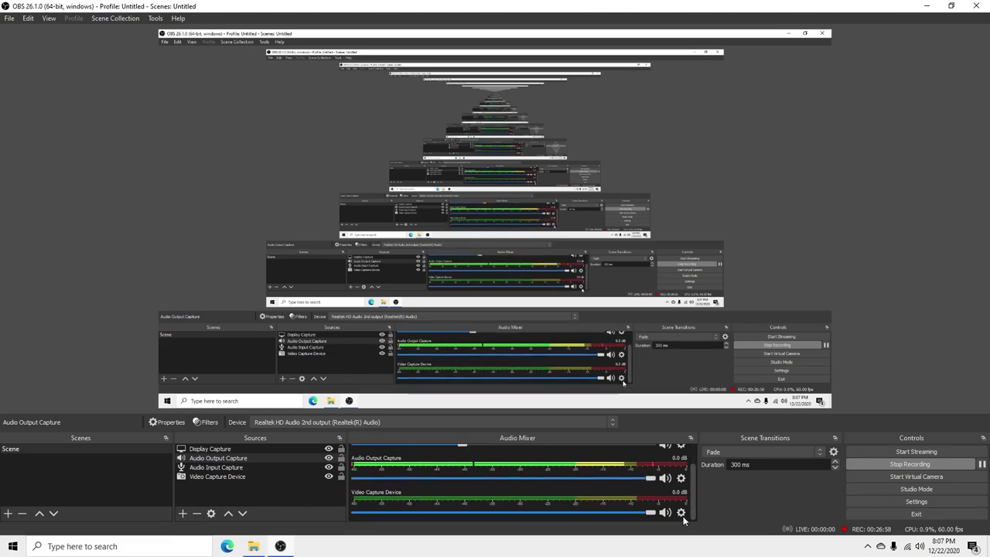
left_click(683, 515)
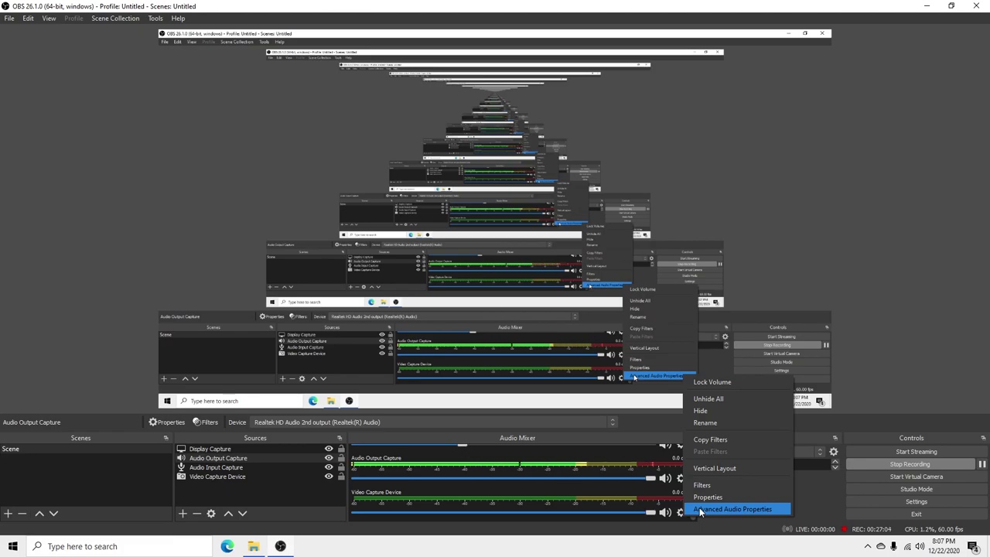
left_click(699, 509)
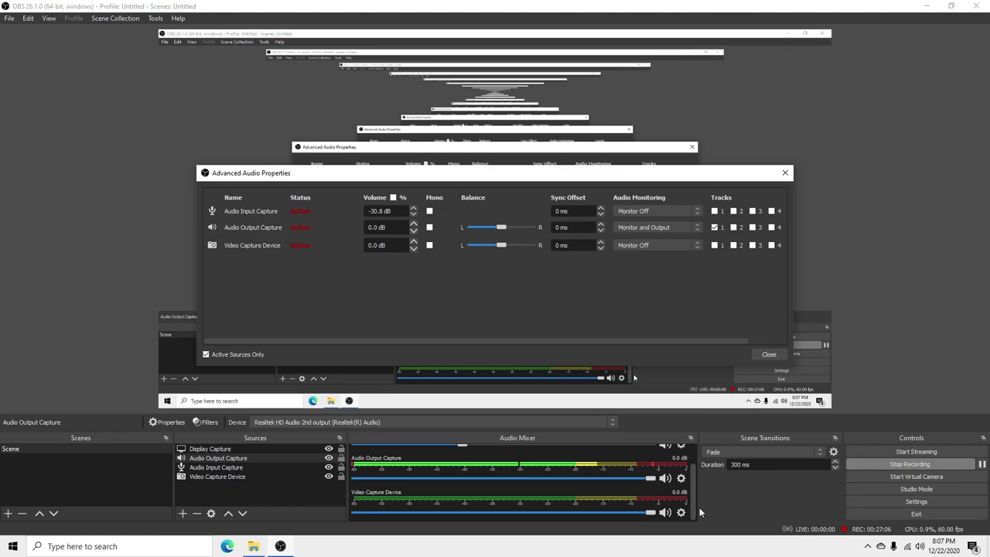
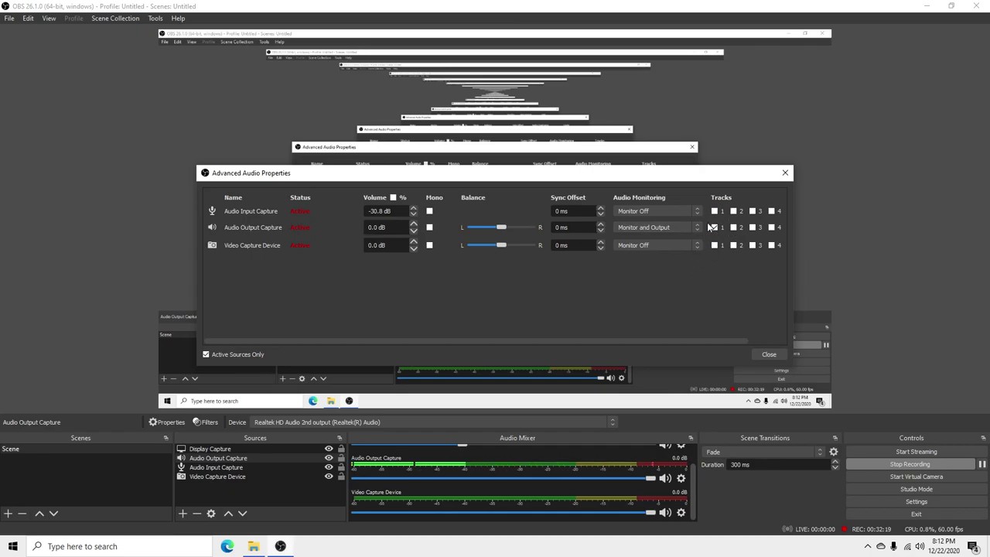
left_click_drag(747, 340, 798, 341)
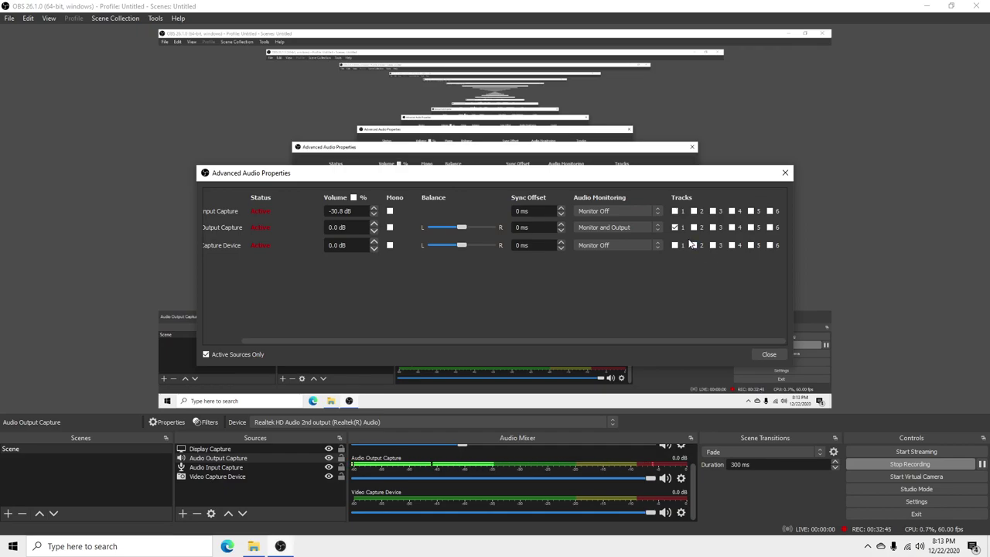
left_click(675, 210)
left_click_drag(281, 339, 240, 344)
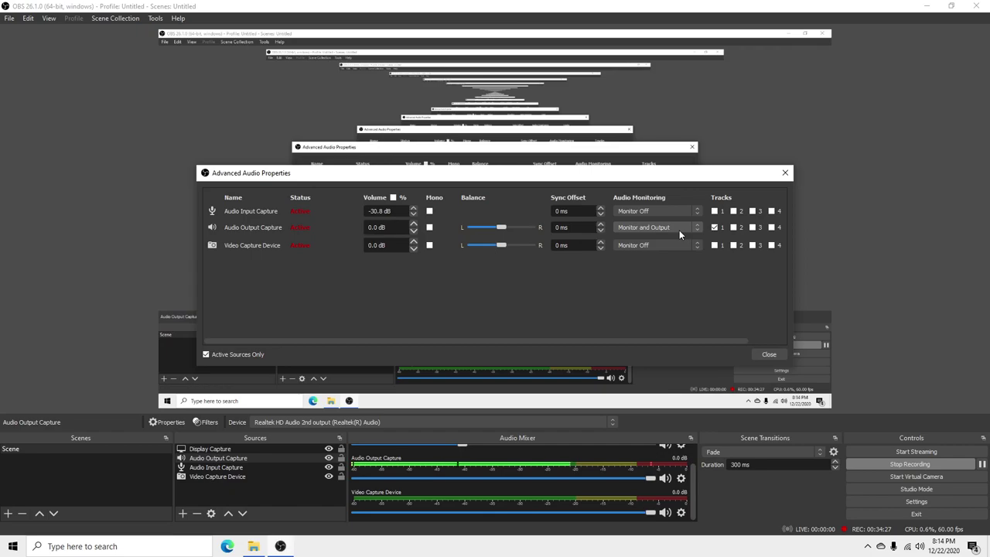
left_click(769, 355)
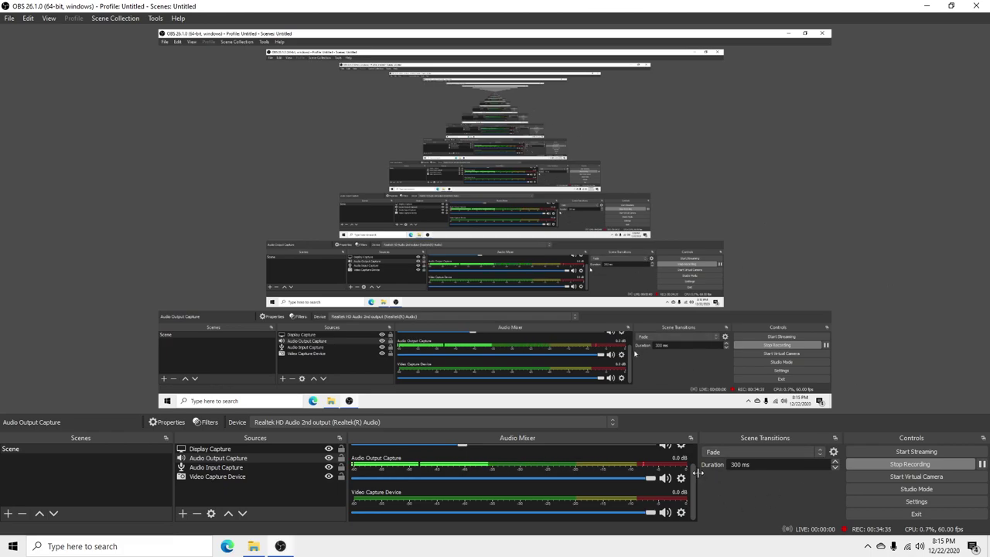
Check the Audio Input Capture source's device and the Video Capture Device's Gain filter alongside their levels in the audio mixer
left_click_drag(694, 473, 695, 455)
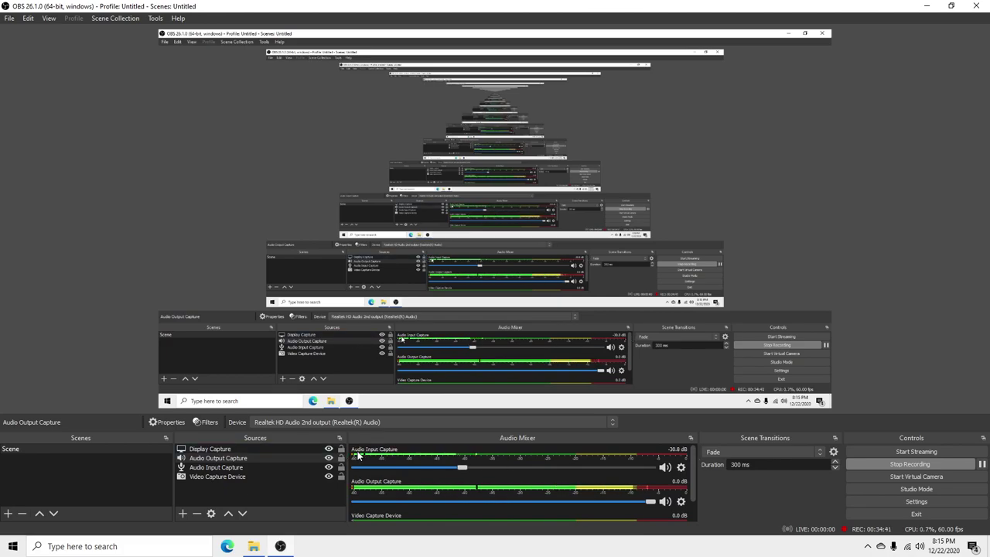
left_click(254, 468)
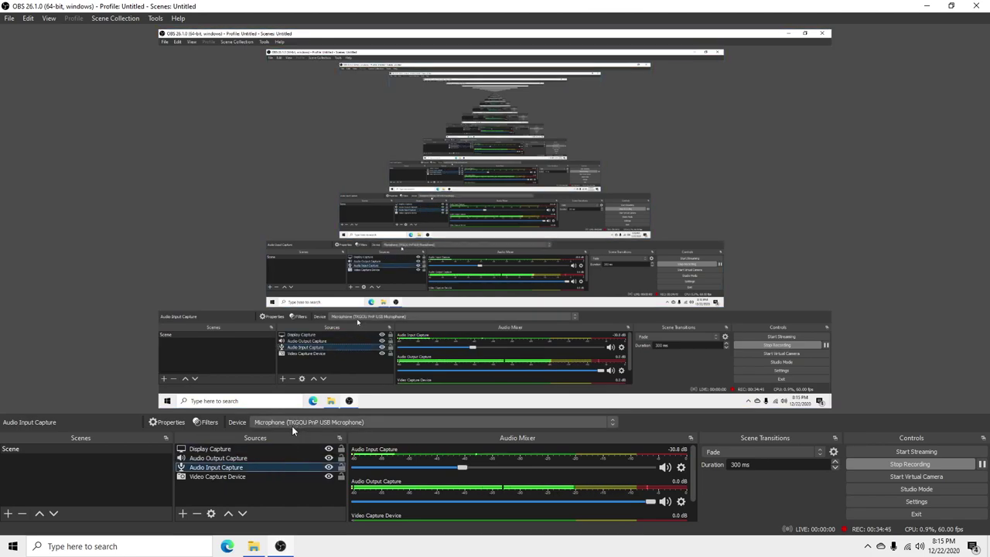
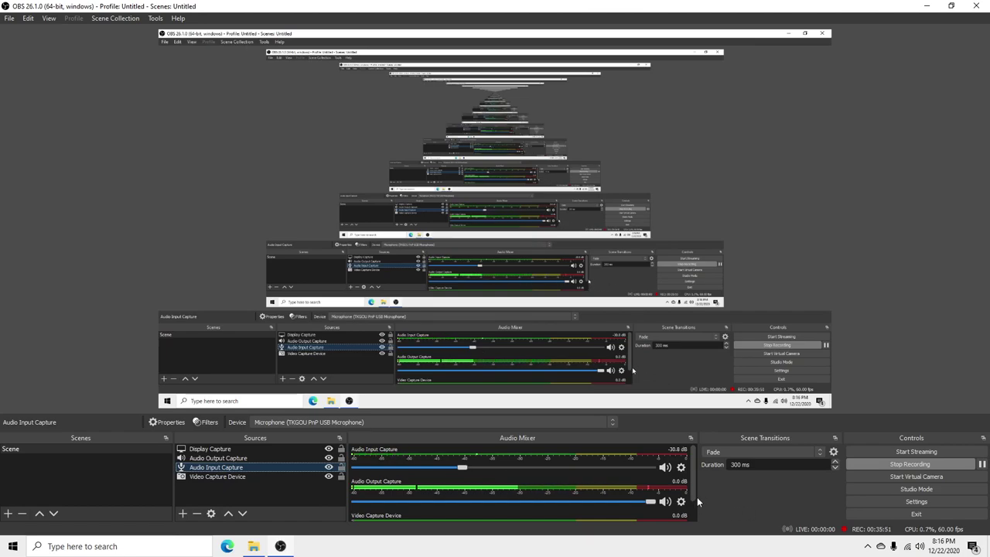
left_click_drag(693, 495, 695, 516)
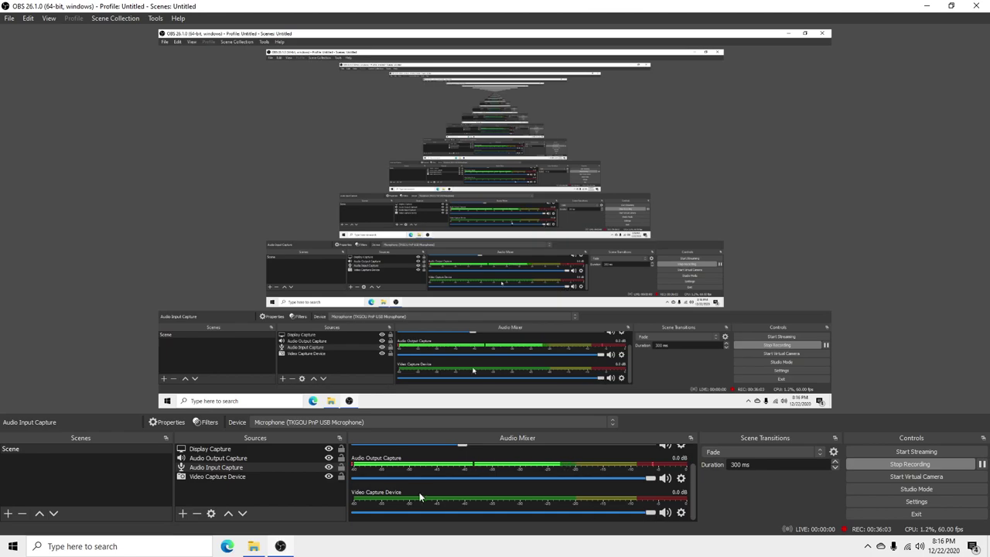
left_click(224, 477)
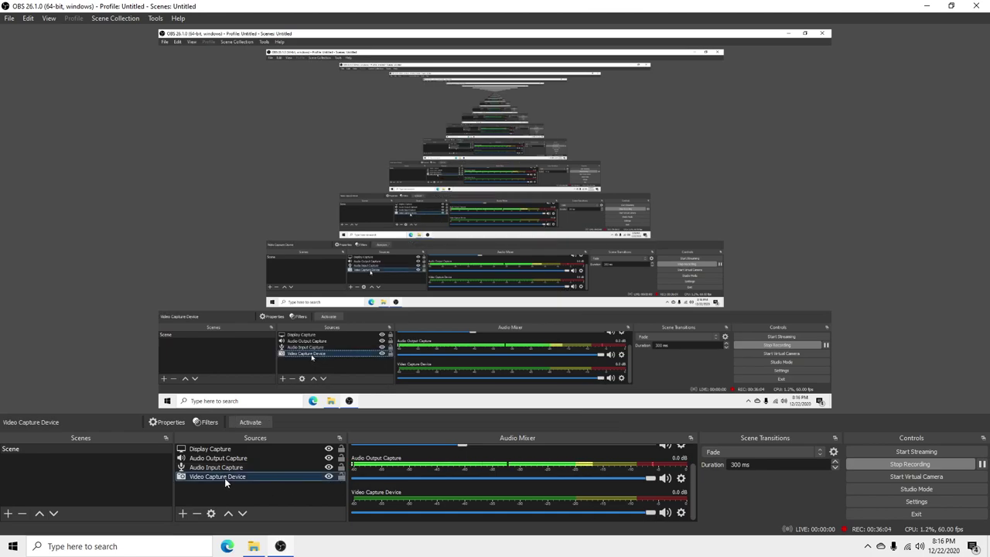
left_click(209, 423)
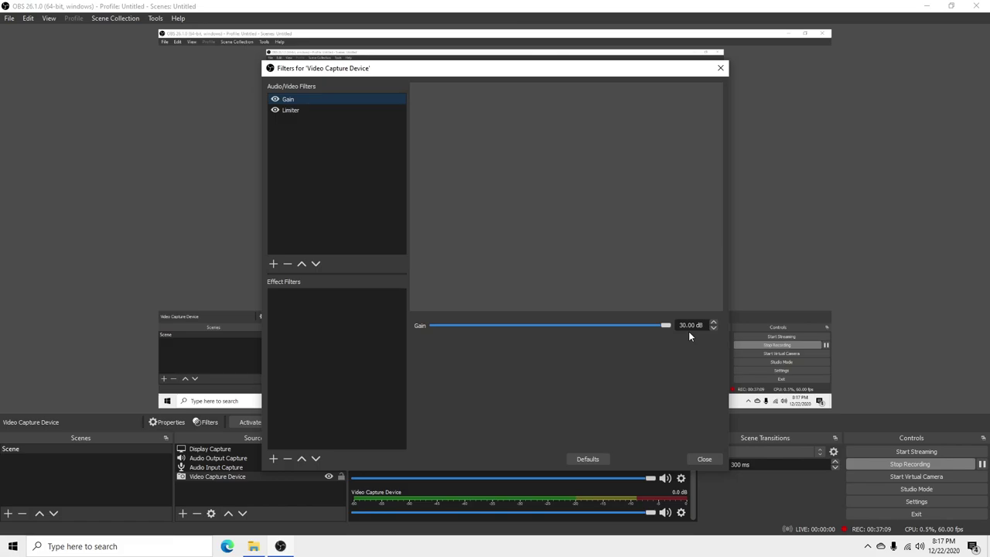
left_click(704, 459)
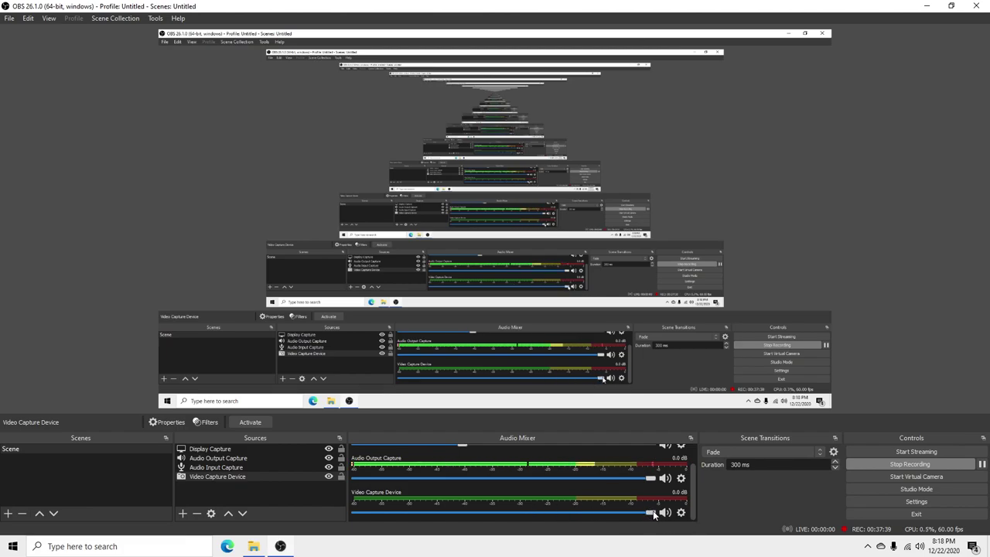
left_click_drag(694, 469, 697, 458)
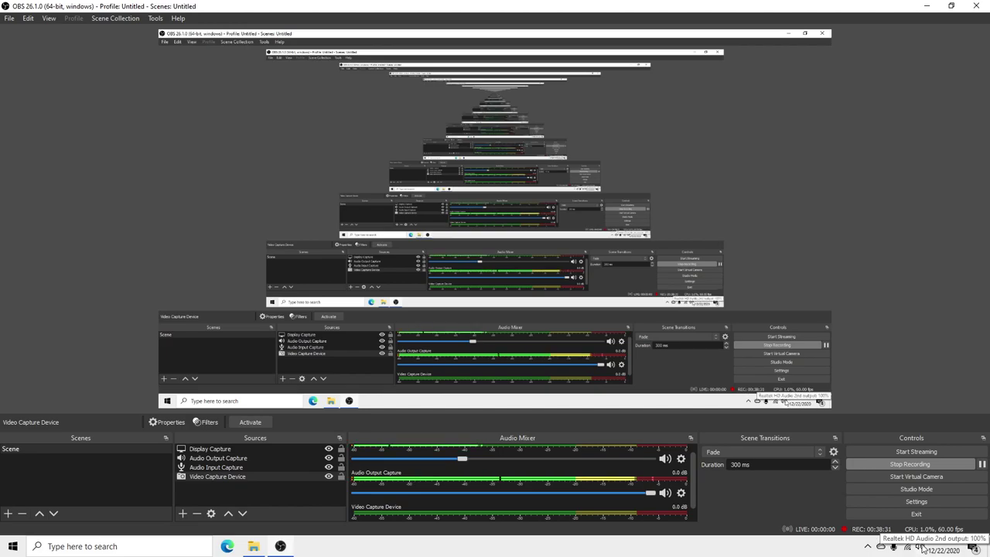
Switch to the Windows Sound settings, review the output and input devices, and open App volume and device preferences
right_click(923, 547)
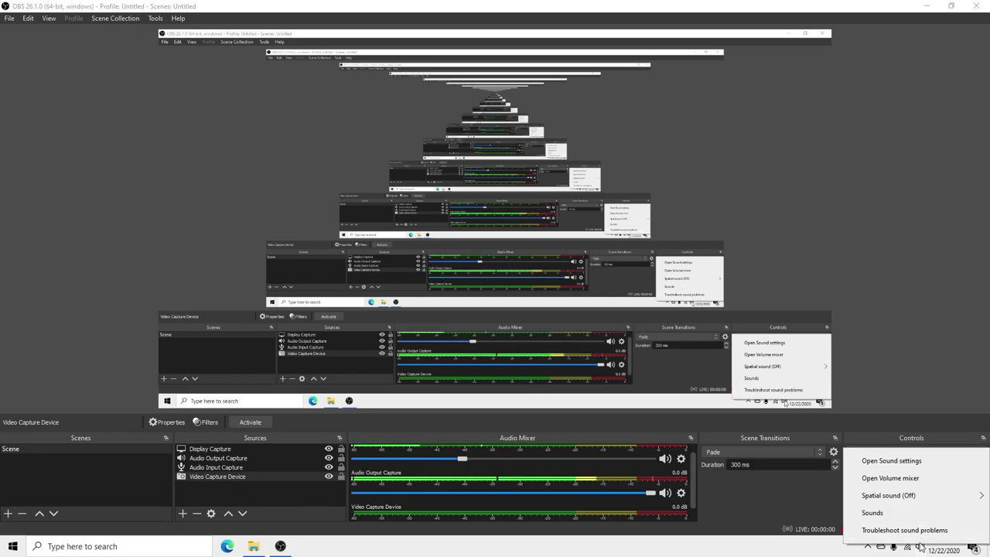
left_click(914, 461)
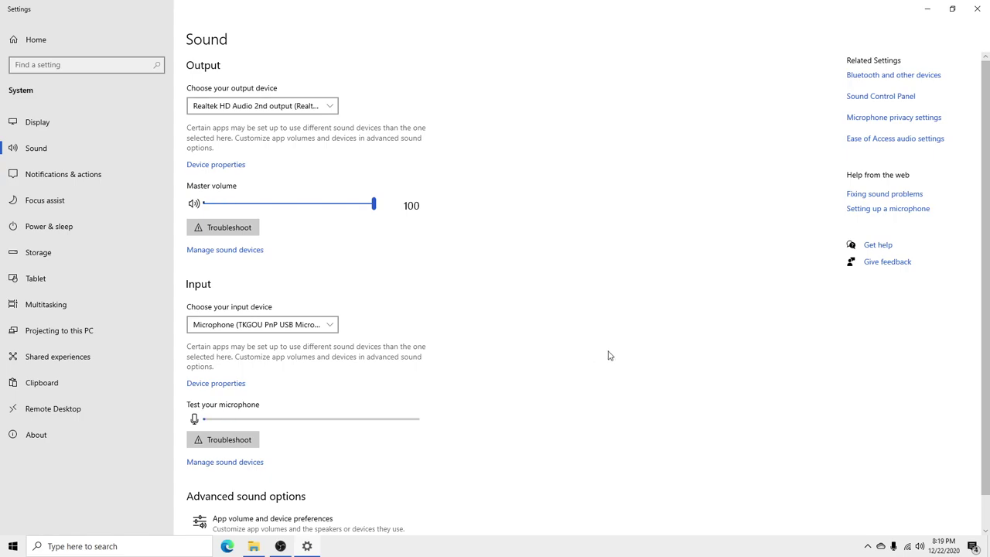
scroll(611, 355, "down", 1)
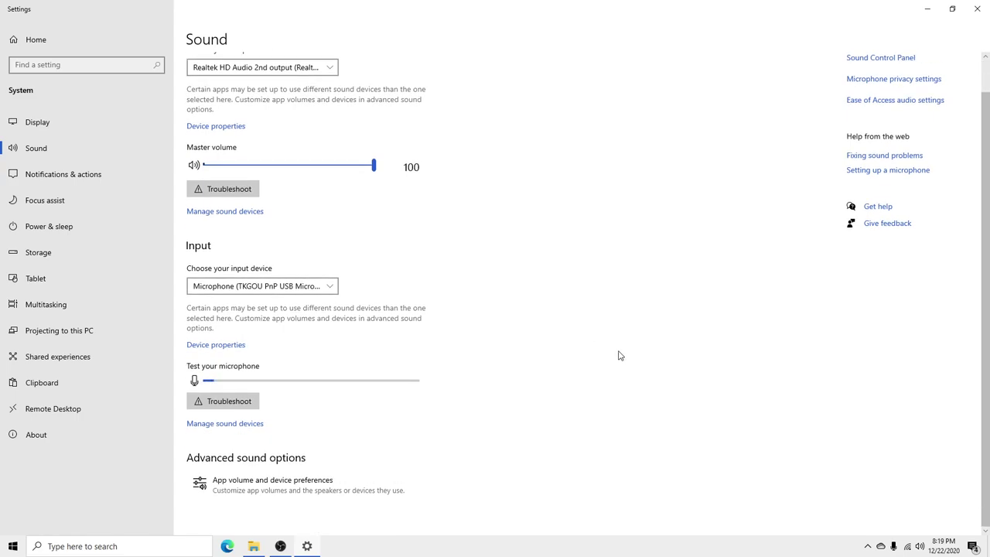
left_click(264, 482)
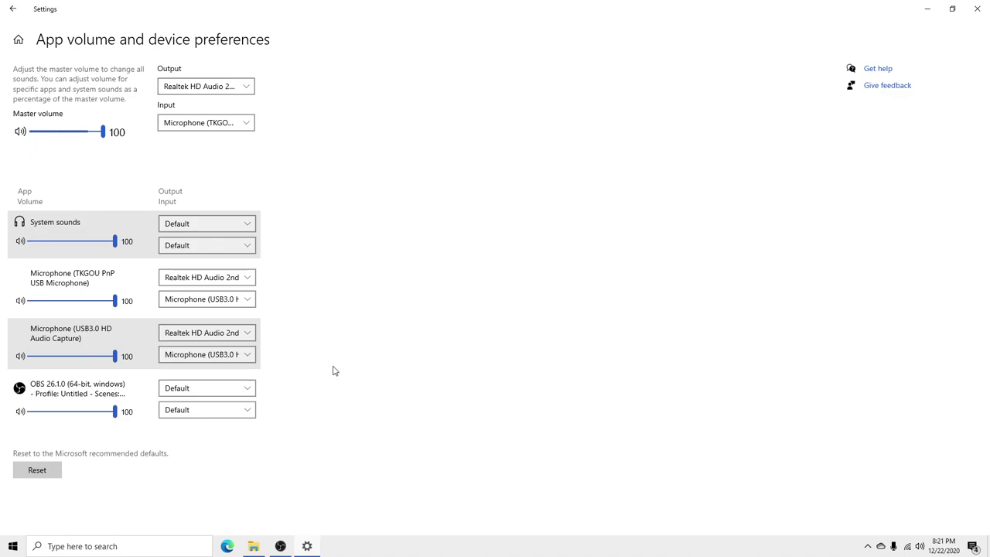
Choose Microphone (USB3.0 HD Audio Capture) as the input for both the TKGOU PnP USB Microphone and USB3.0 HD Audio Capture entries
left_click(221, 303)
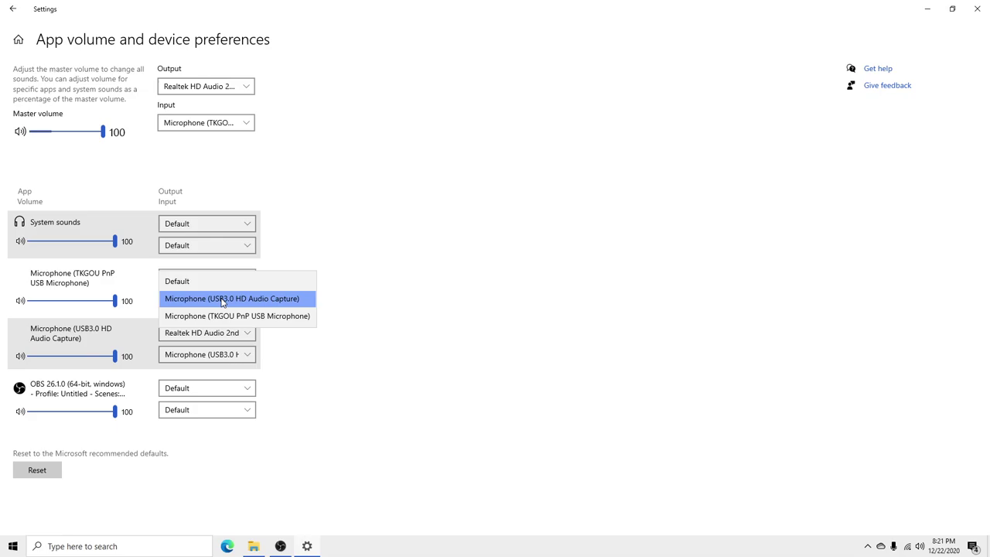
left_click(222, 301)
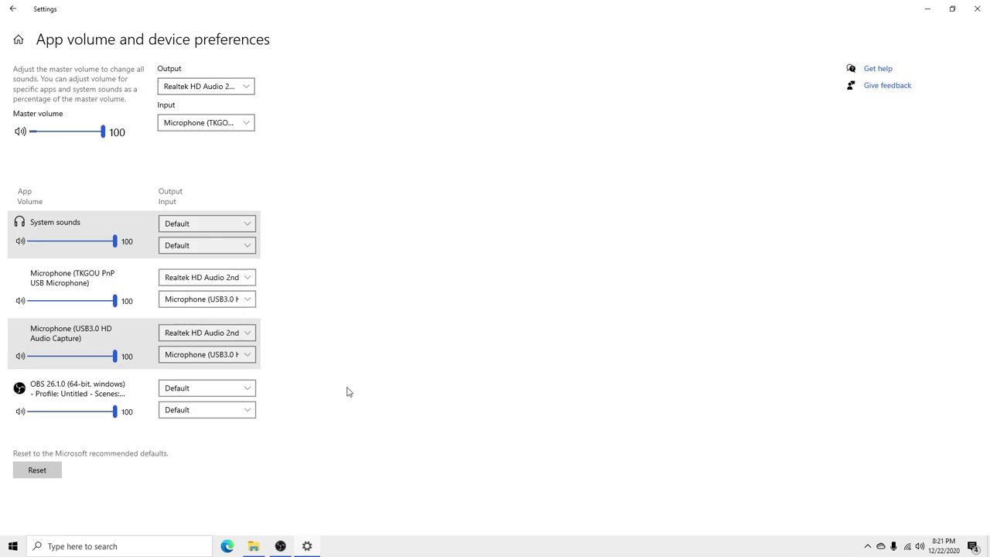
left_click(230, 357)
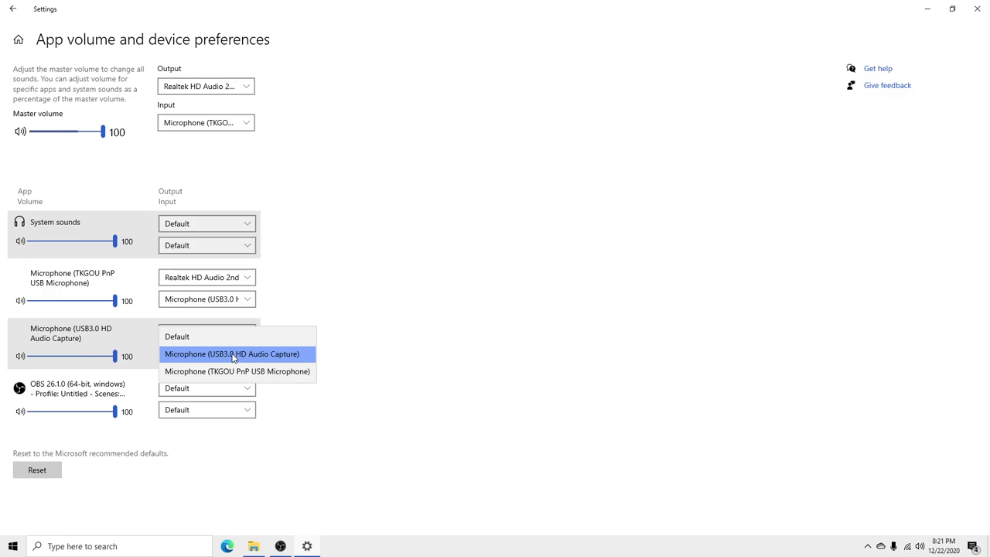
left_click(233, 355)
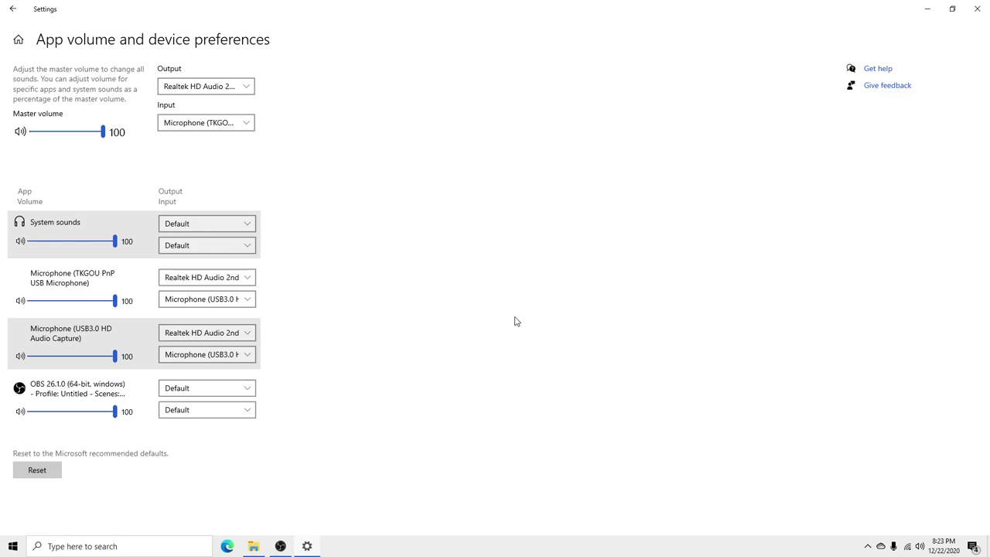
Return to the Sound settings, open the Realtek output's additional device properties, and review its audio controller's general and driver information
left_click(18, 12)
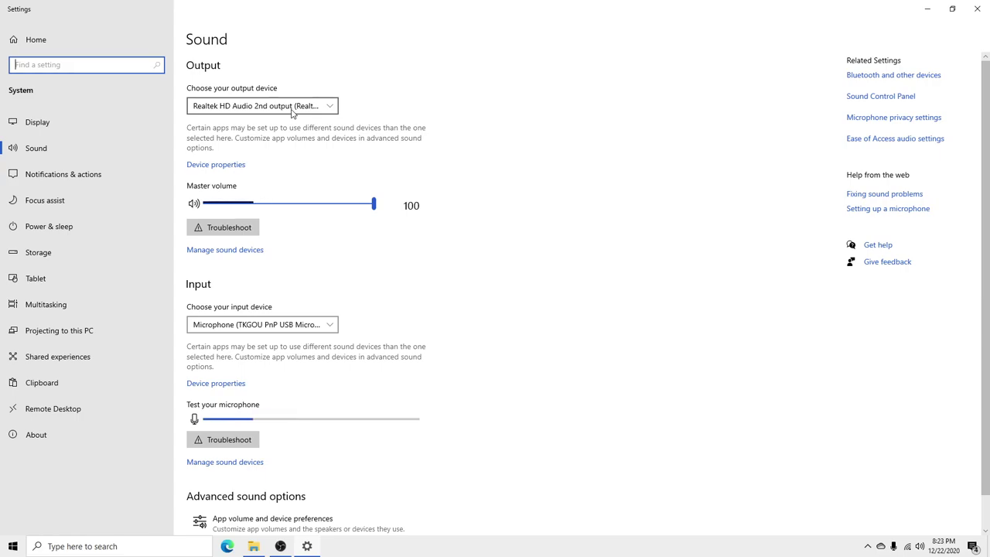
left_click(229, 165)
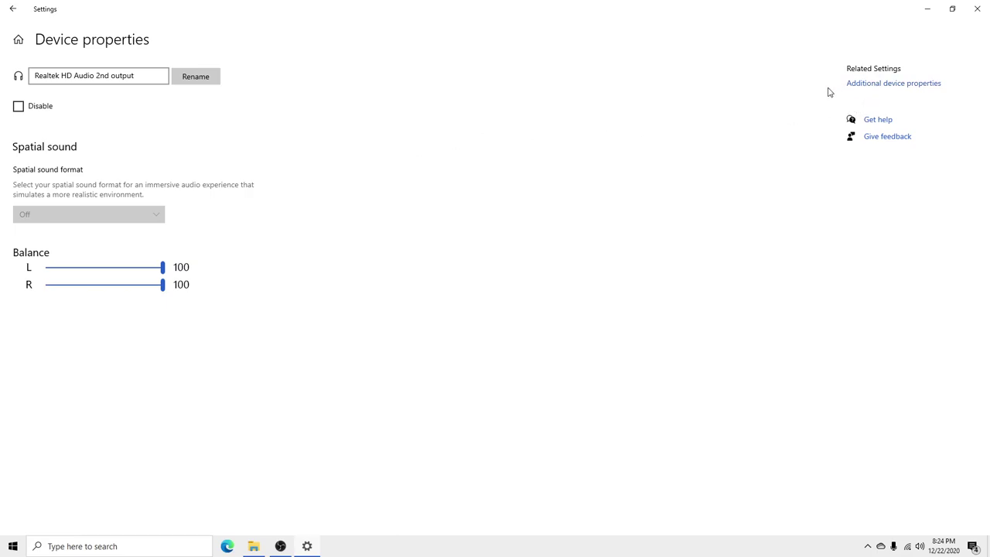
left_click(882, 86)
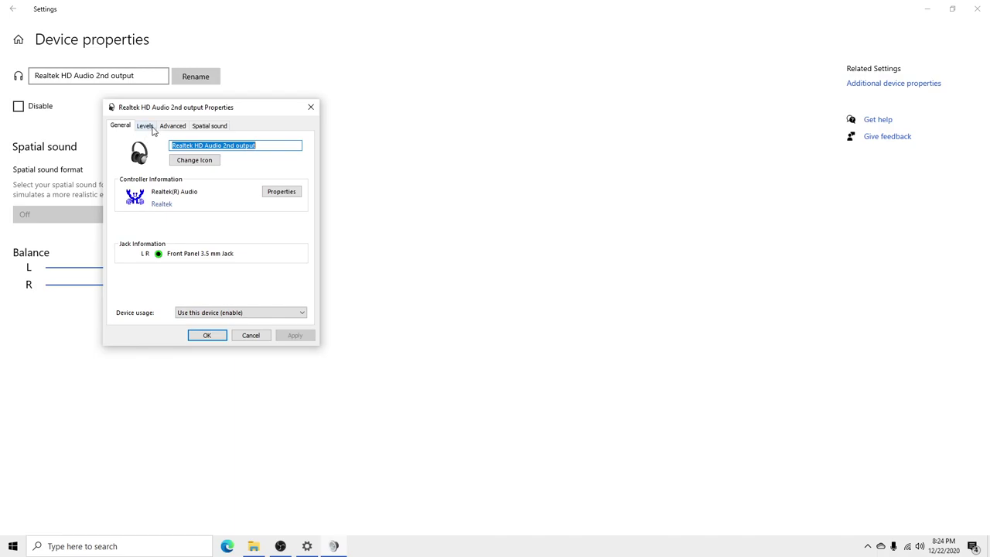
left_click(289, 194)
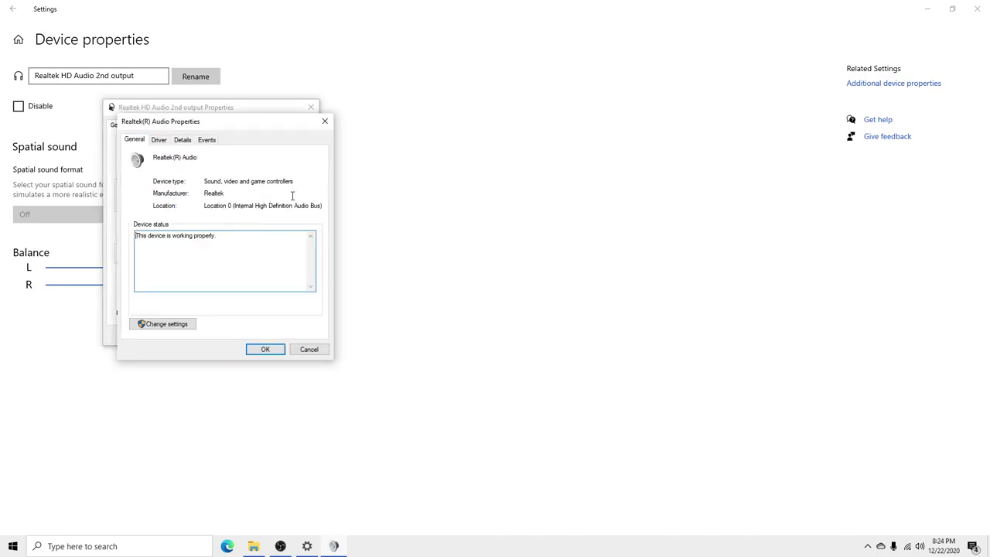
left_click(159, 141)
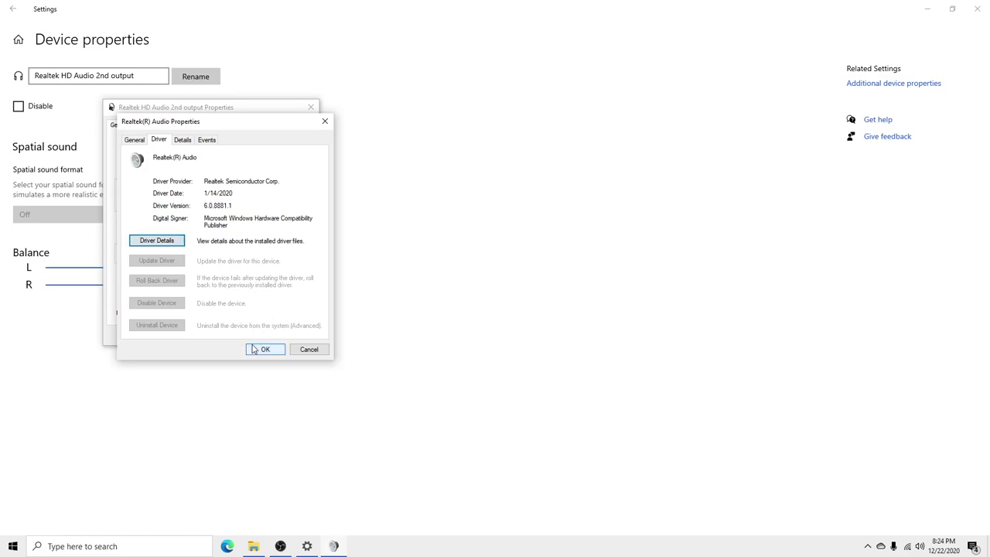
left_click(252, 349)
Review the Realtek HD Audio 2nd output's level, default format, exclusive mode, enhancement and spatial sound settings
left_click(146, 130)
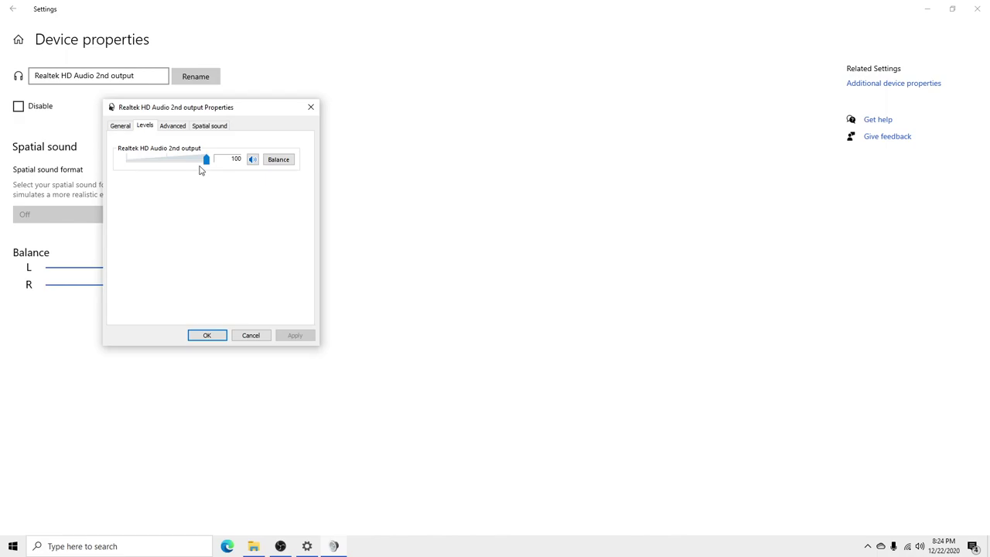
left_click(186, 127)
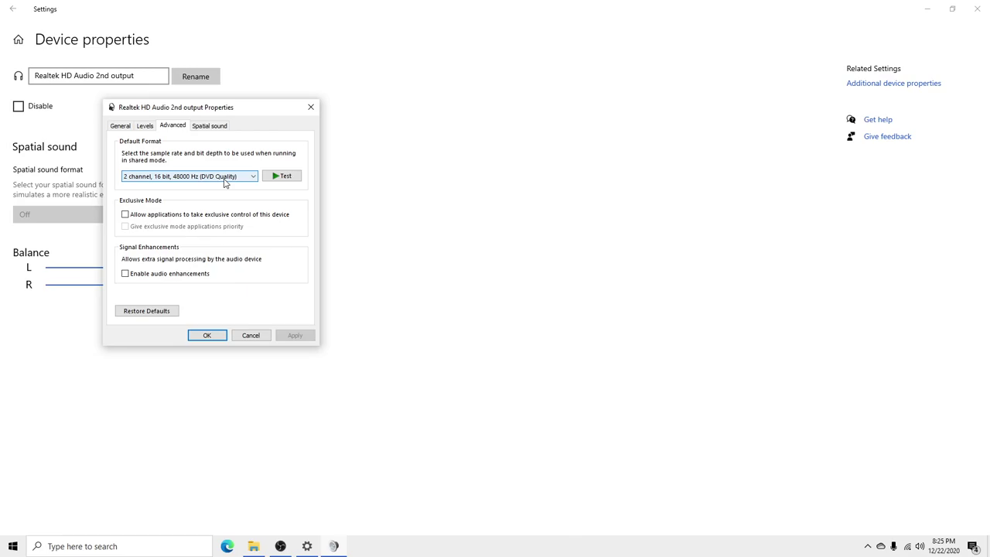
left_click(420, 217)
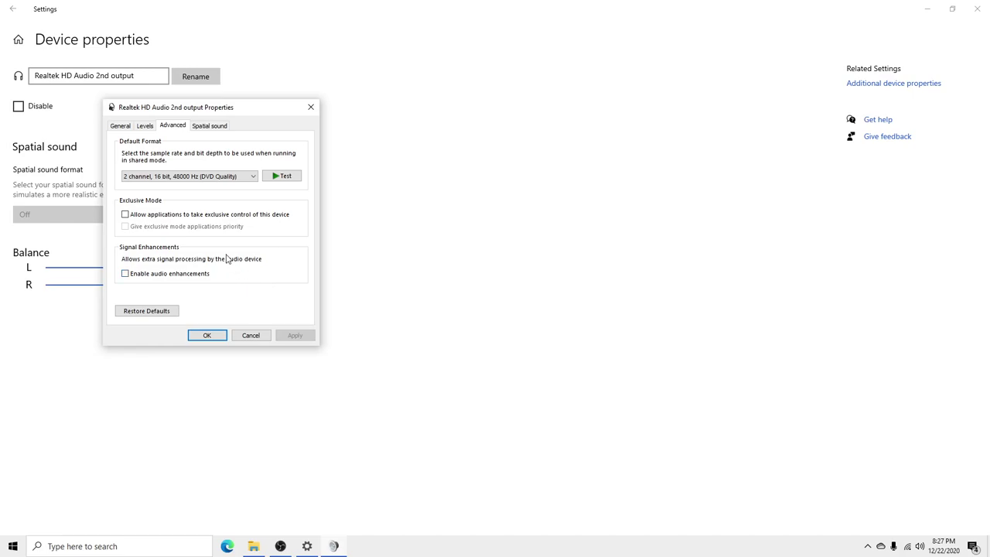
left_click(217, 126)
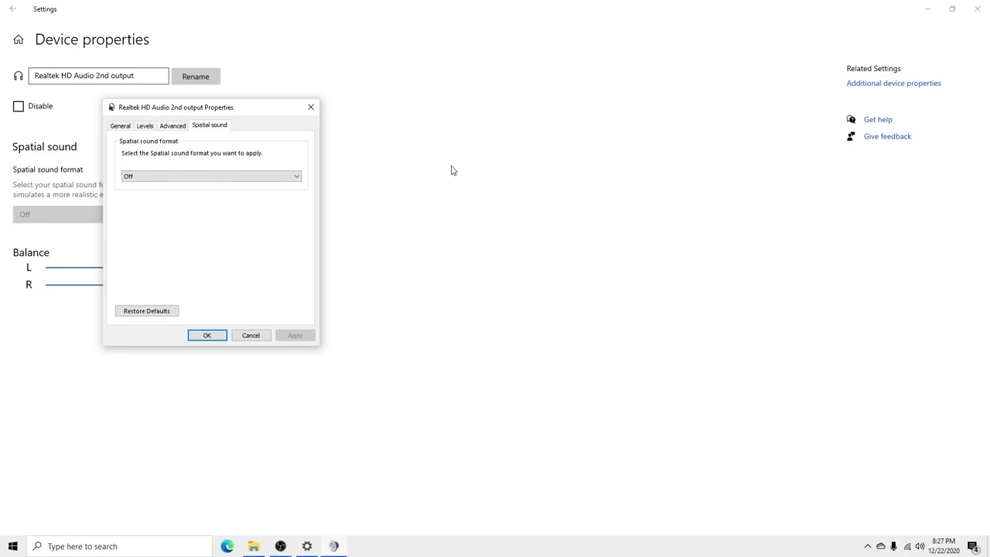
Reopen the Realtek audio controller's properties and check its driver provider, date and version
left_click(119, 126)
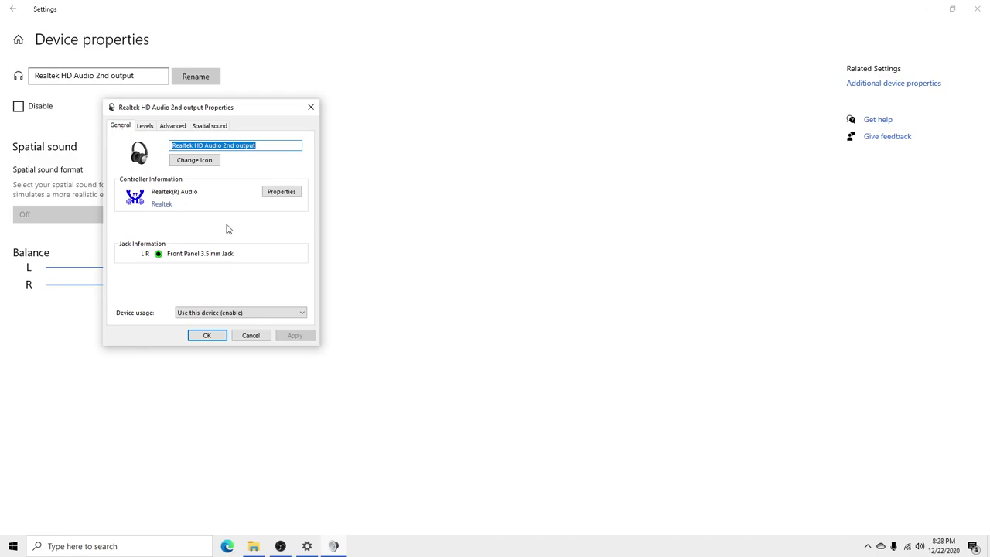
left_click(283, 192)
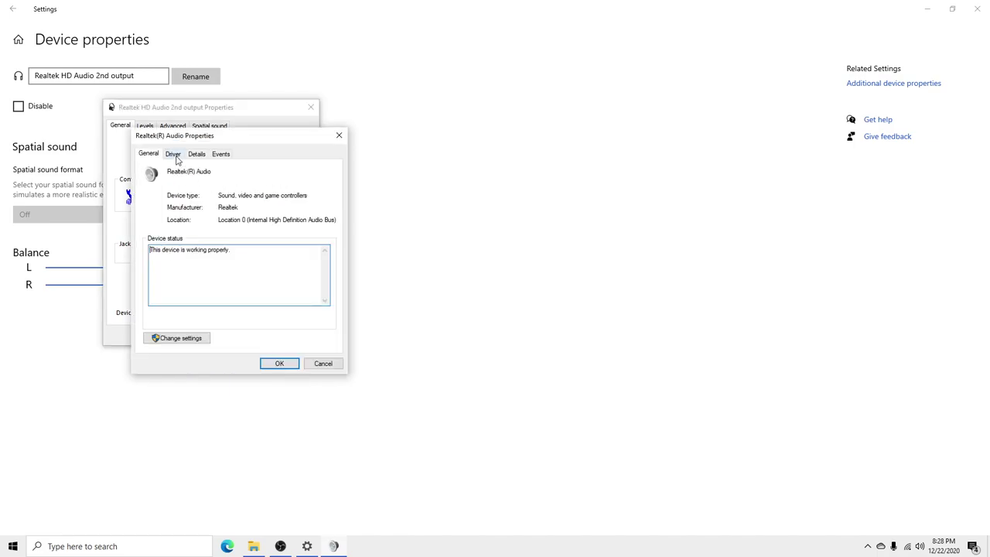
left_click(175, 156)
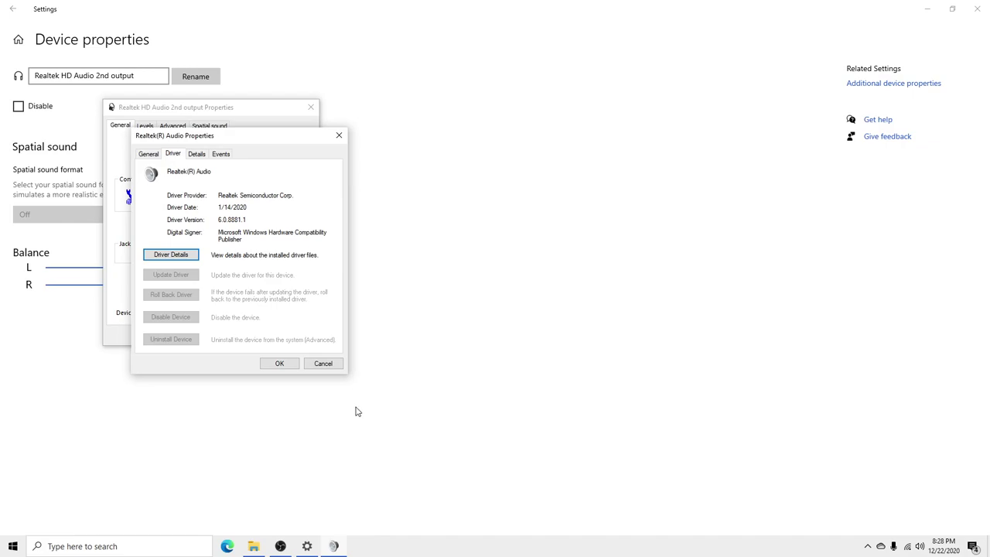
Close the Realtek controller's properties, recheck the output's level and advanced settings, and return to the Sound settings
left_click(281, 363)
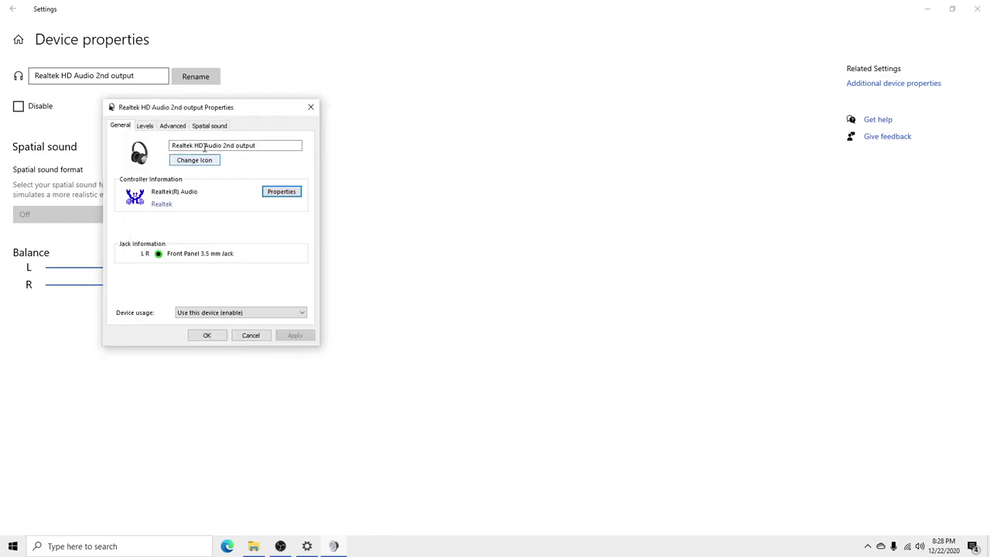
left_click(144, 125)
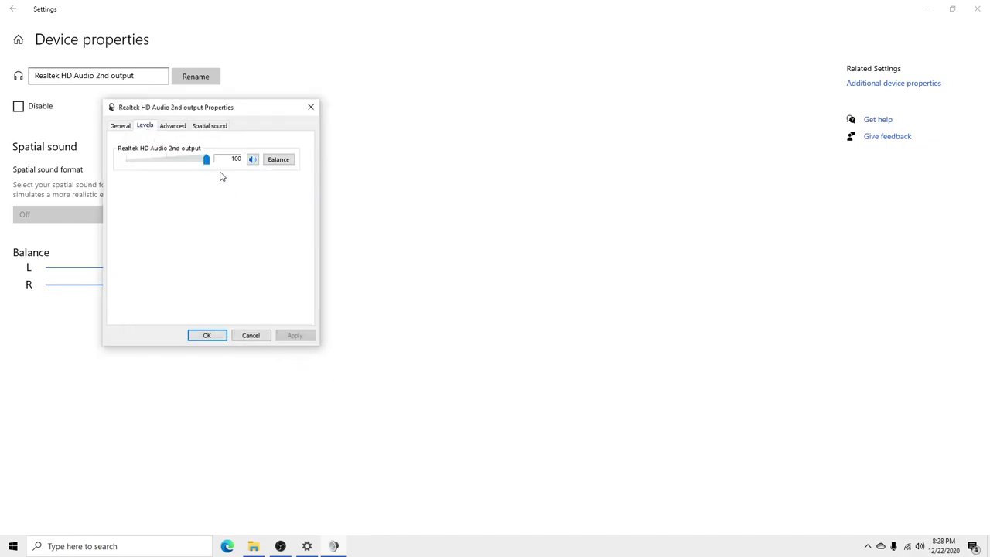
left_click(179, 128)
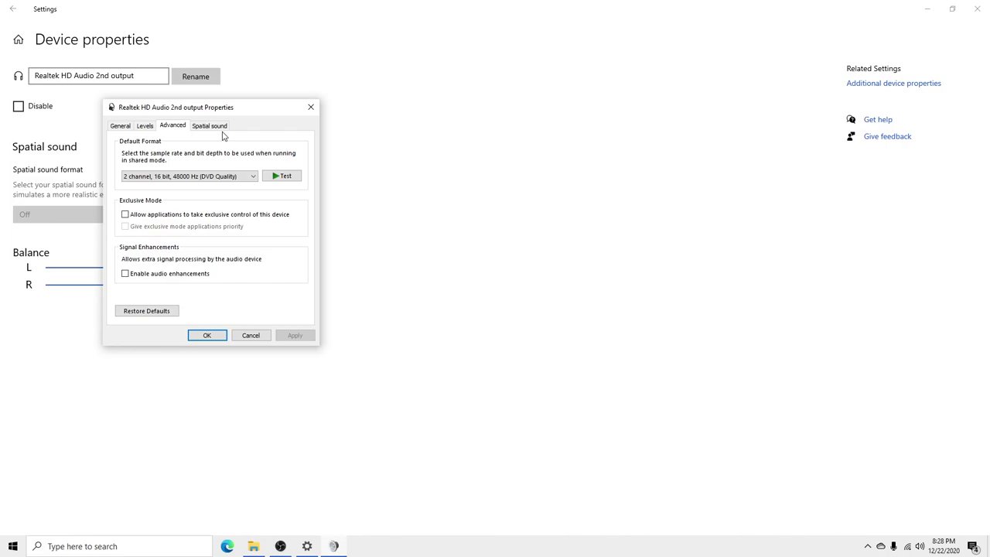
left_click(221, 338)
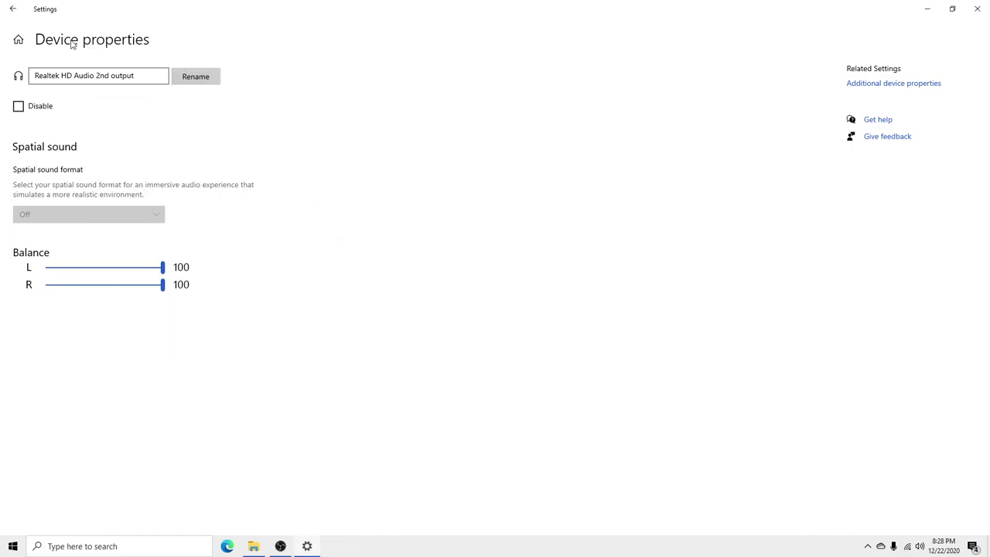
left_click(16, 9)
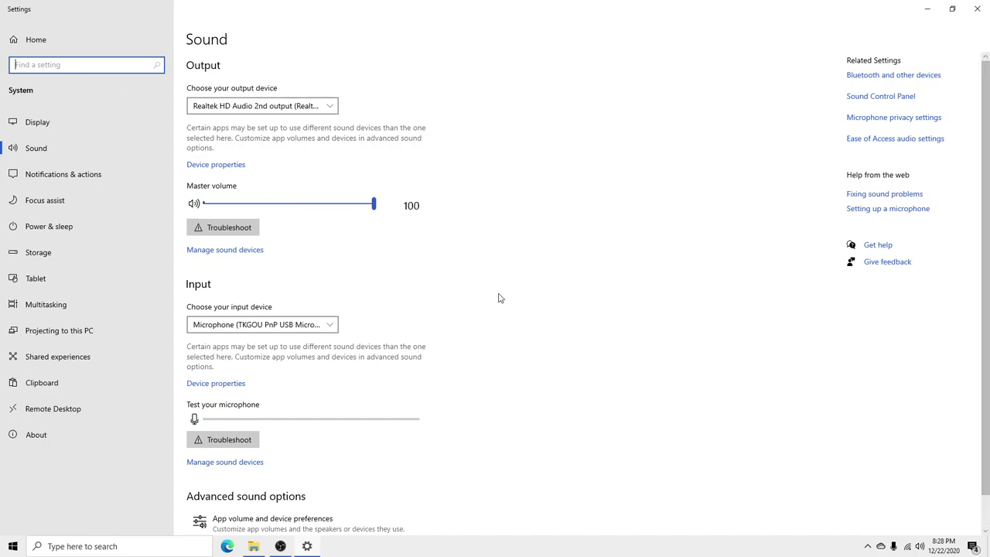
Open the input microphone's additional device properties and review its controller's general and driver information
left_click(231, 383)
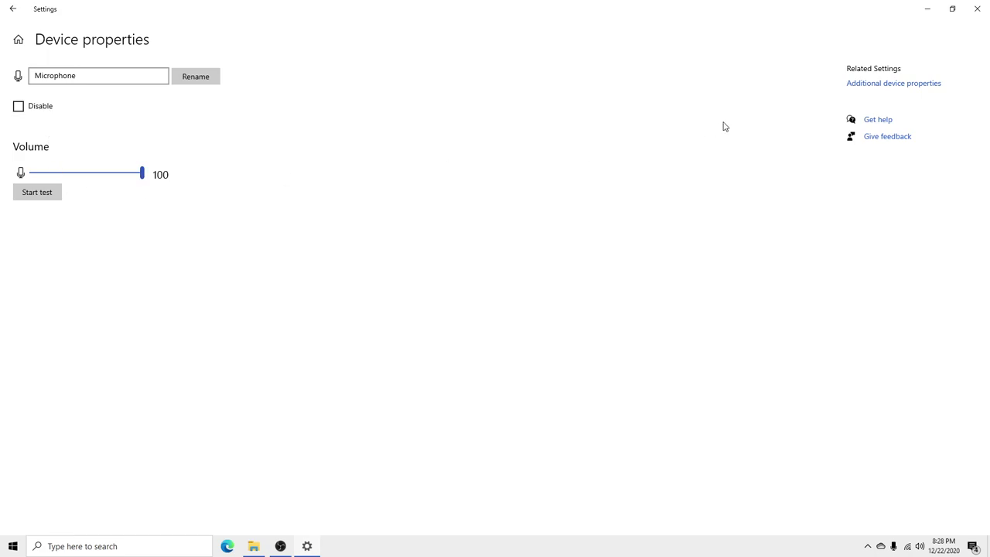
left_click(859, 85)
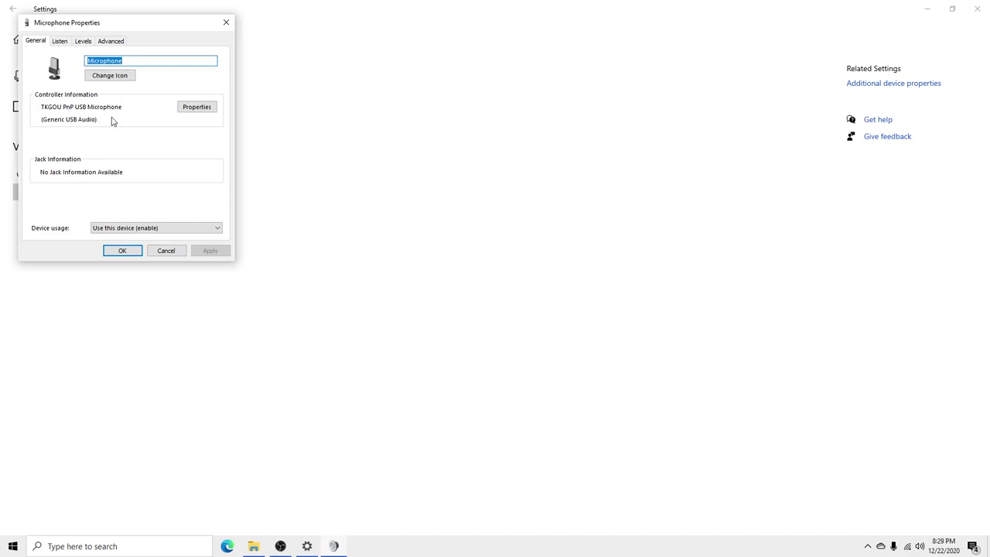
left_click(204, 108)
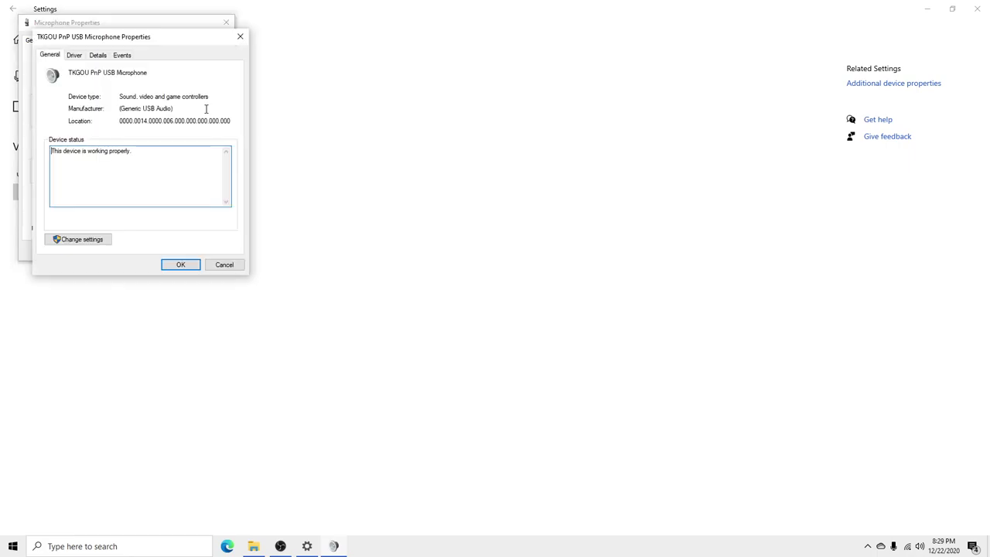
left_click(74, 55)
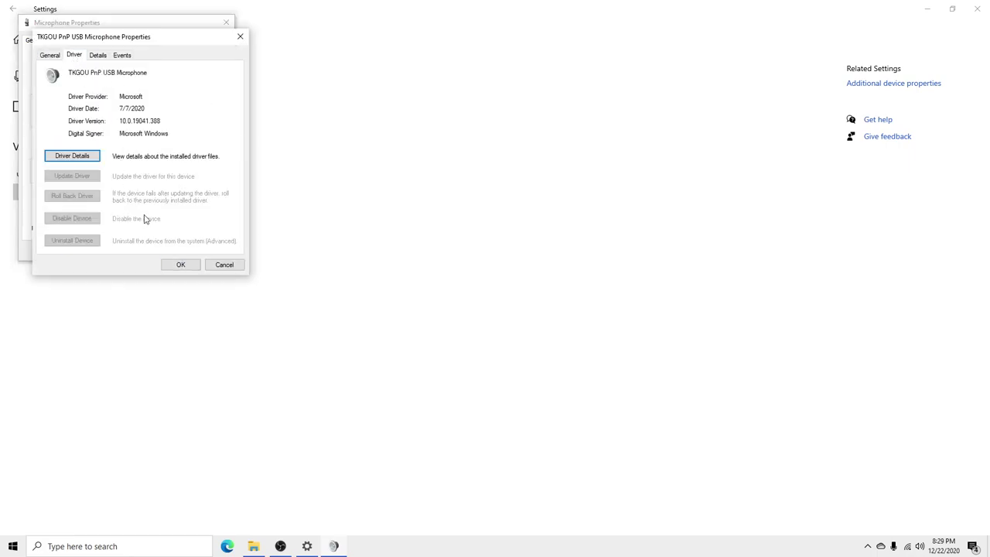
left_click(179, 267)
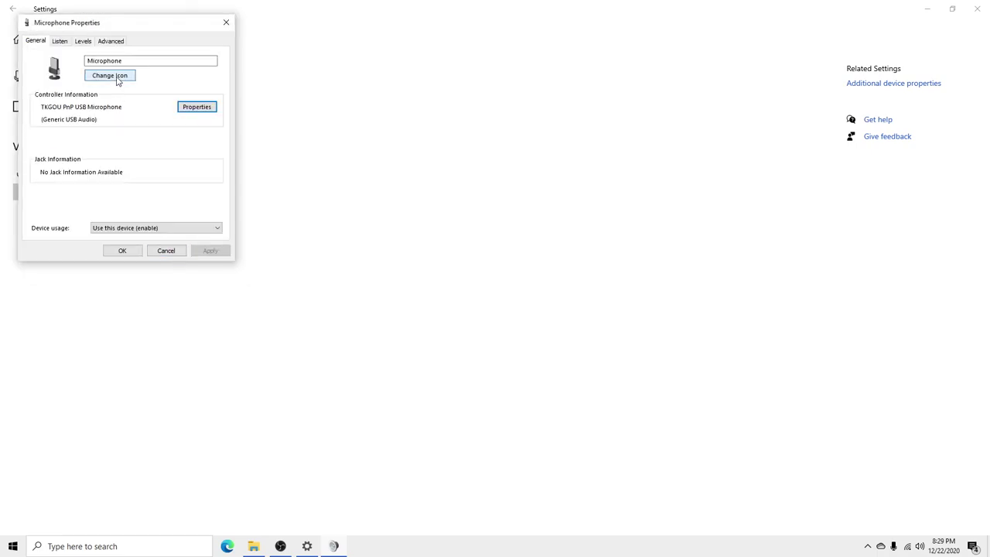
Review the microphone's listen, level, default format and exclusive mode settings, keeping Default Playback Device as the playback choice
left_click(62, 42)
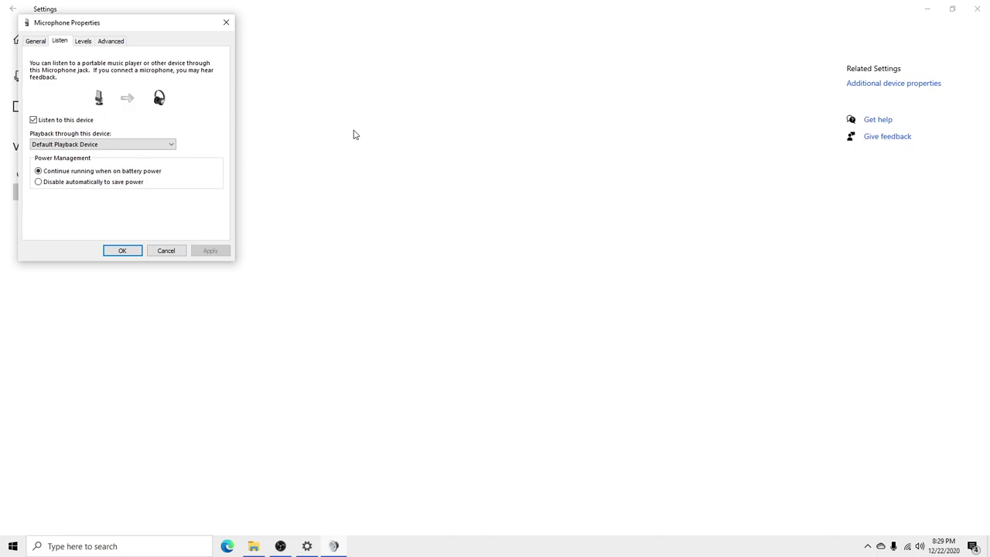
left_click(174, 147)
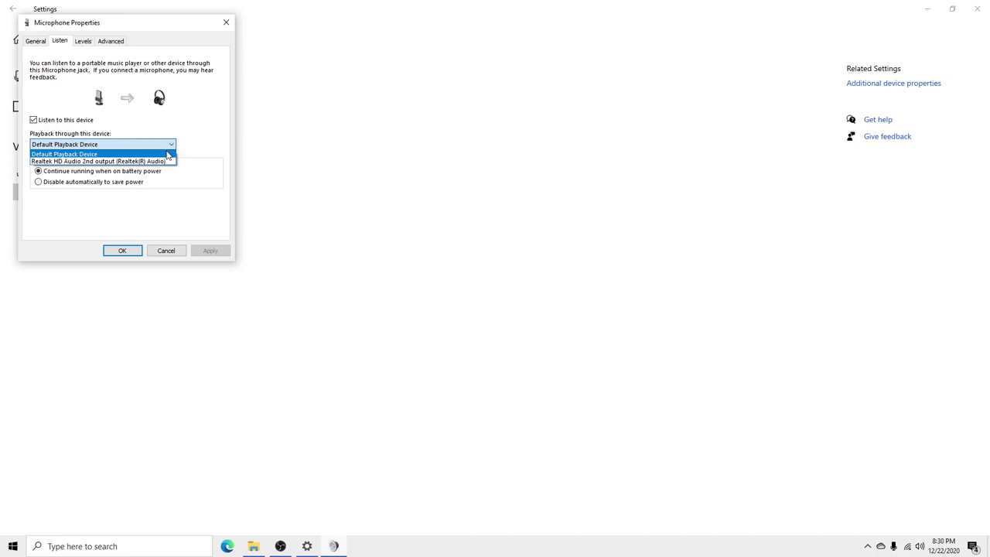
left_click(167, 155)
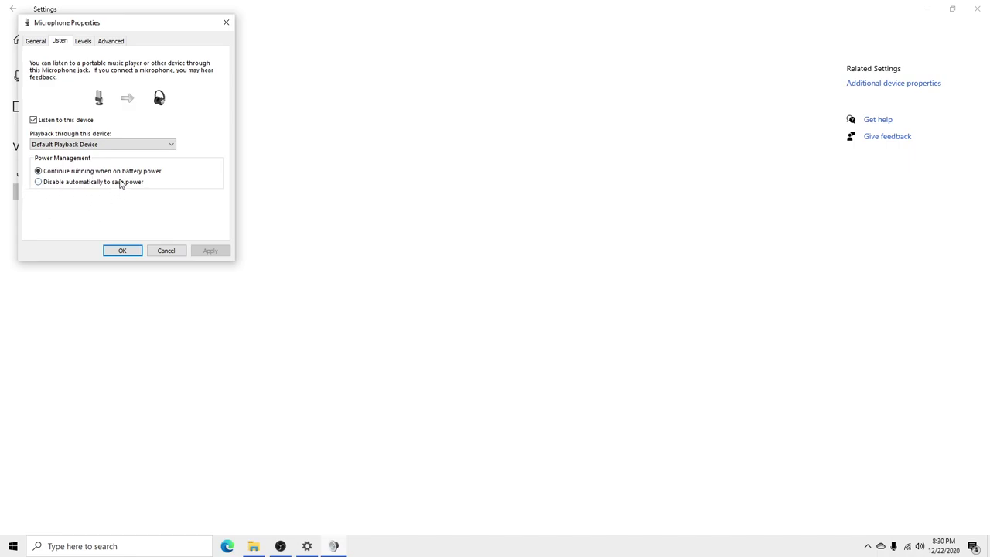
left_click(88, 44)
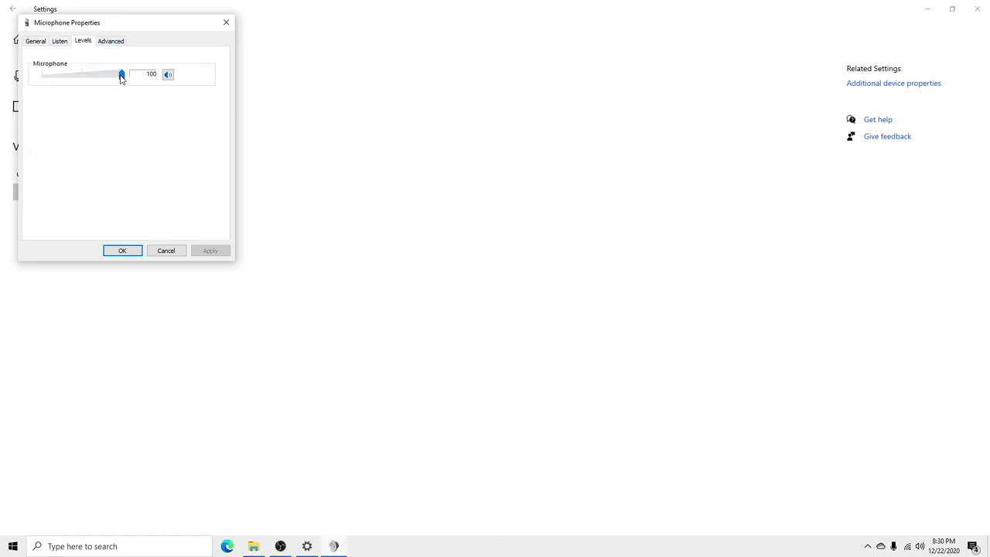
left_click(110, 41)
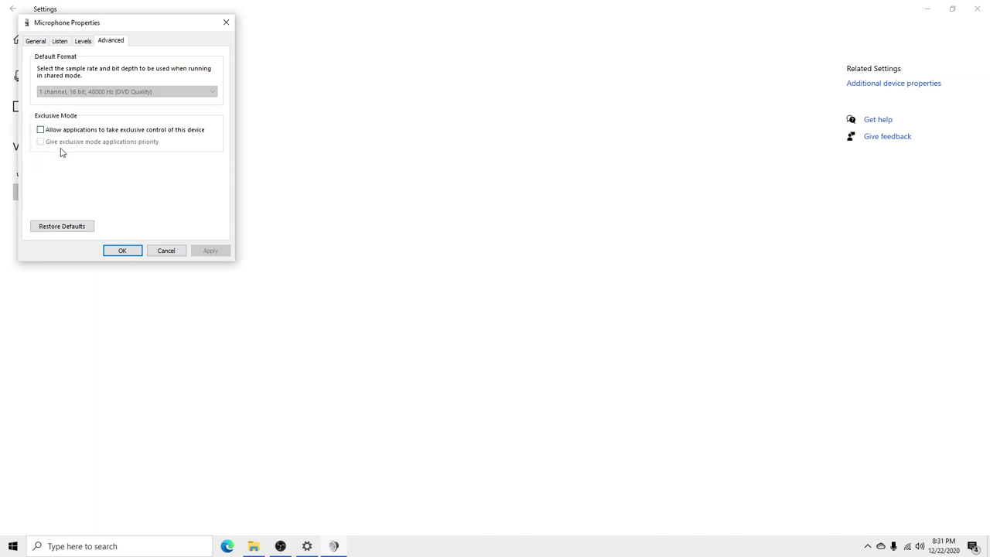
Recheck the microphone's general, listen, level and advanced settings, accept them, and return to the Sound settings
left_click(42, 42)
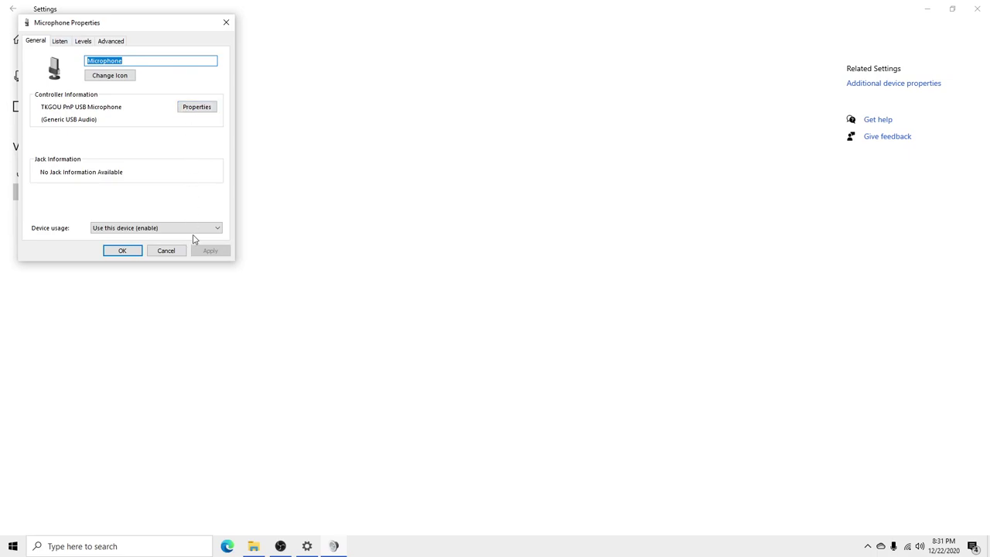
left_click(61, 41)
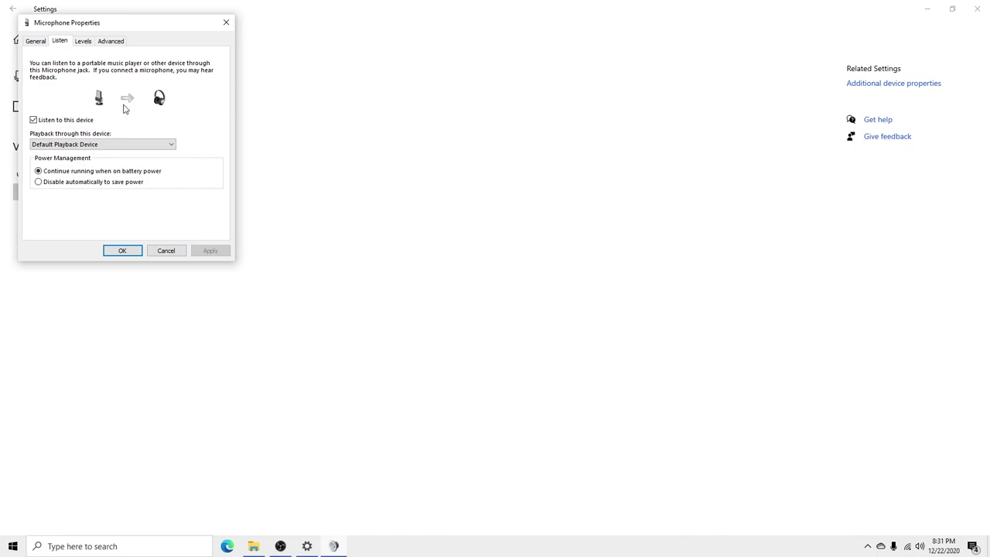
left_click(85, 43)
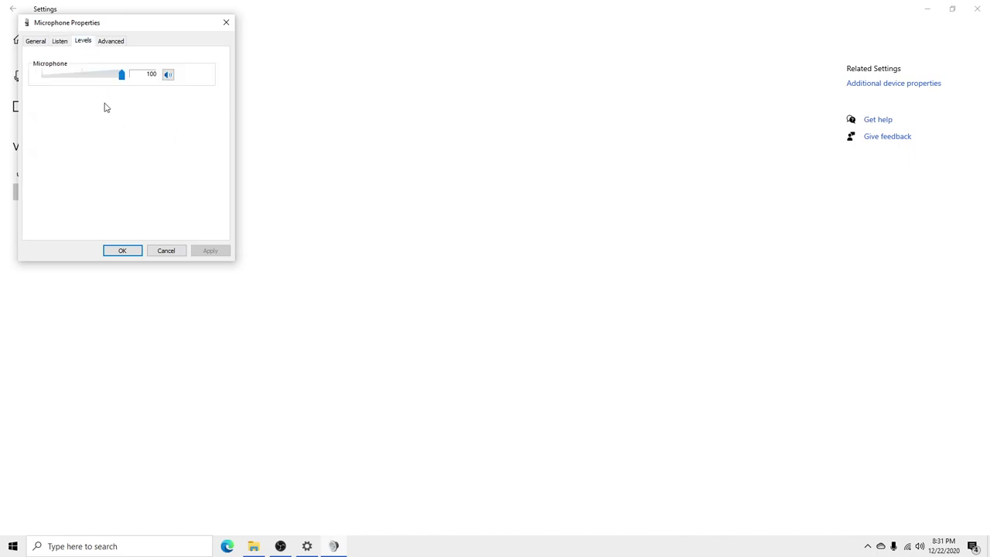
left_click(120, 43)
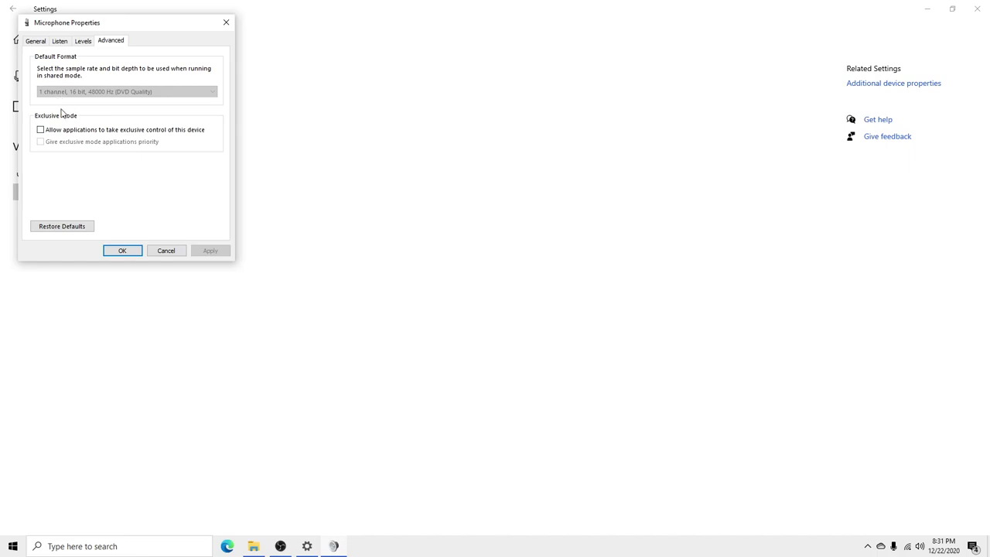
left_click(129, 253)
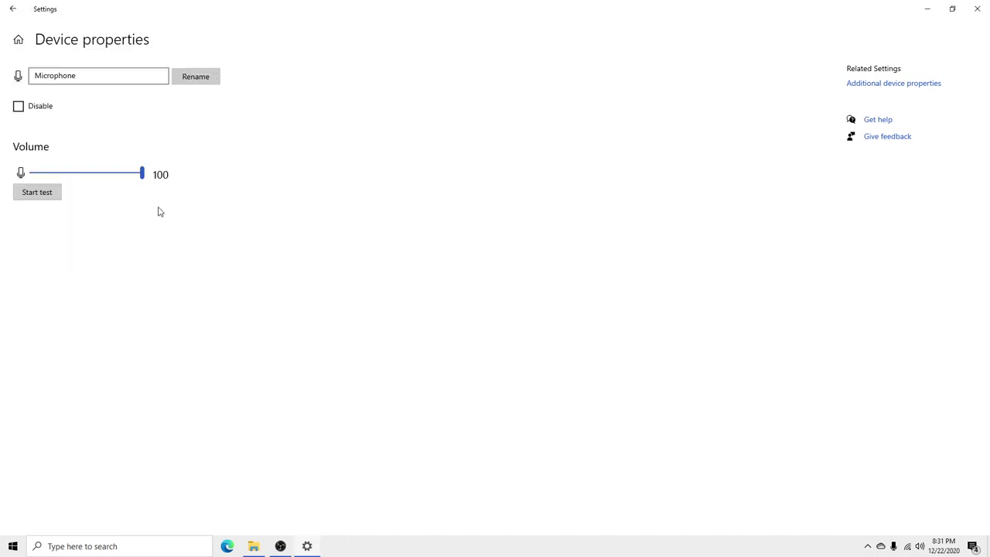
left_click(12, 10)
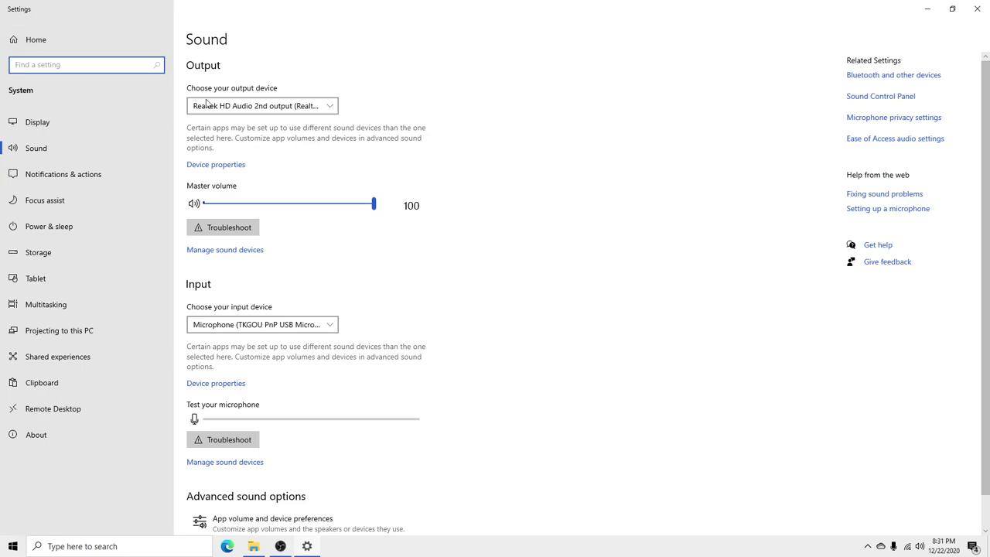
Review the output and input devices assigned to each app in App volume and device preferences, then close Settings
scroll(597, 324, "down", 1)
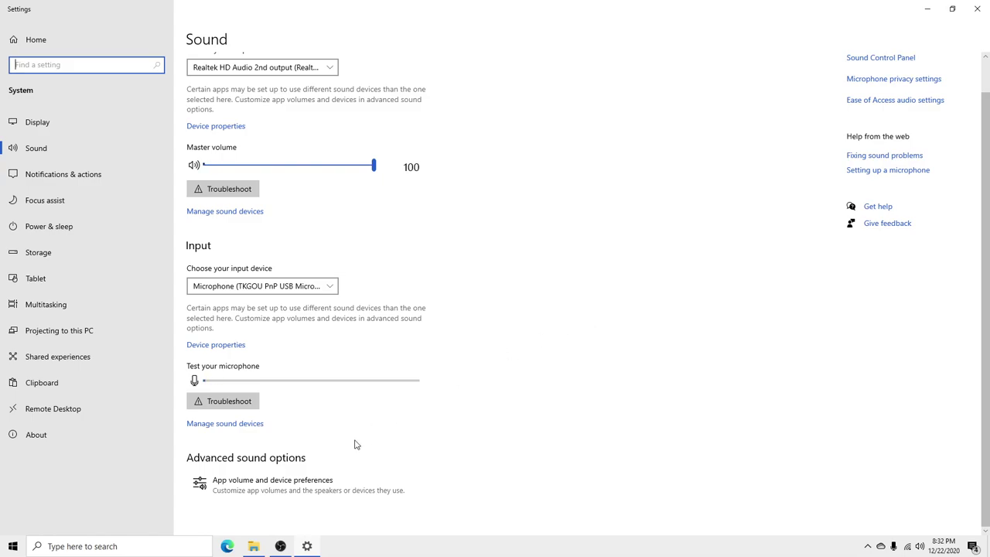
left_click(307, 482)
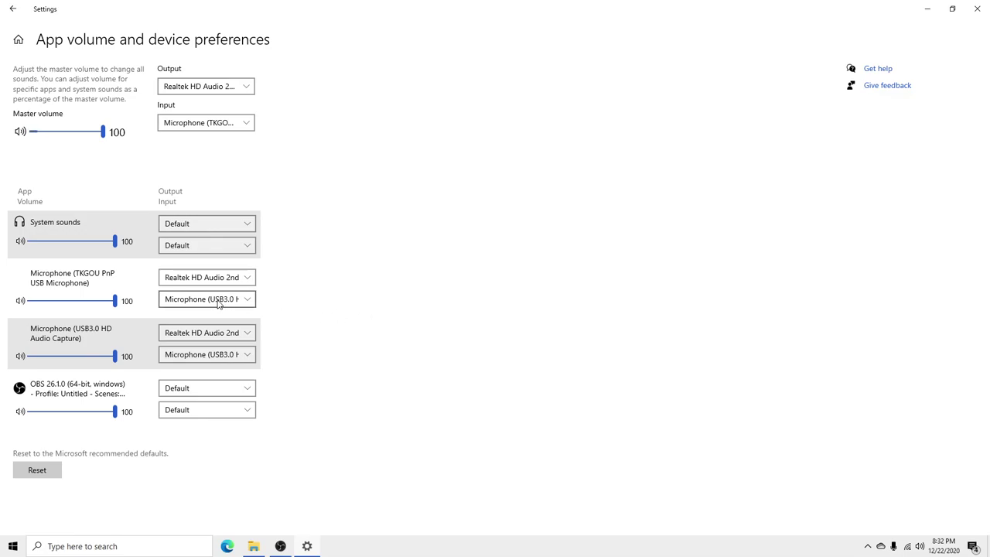
left_click(17, 15)
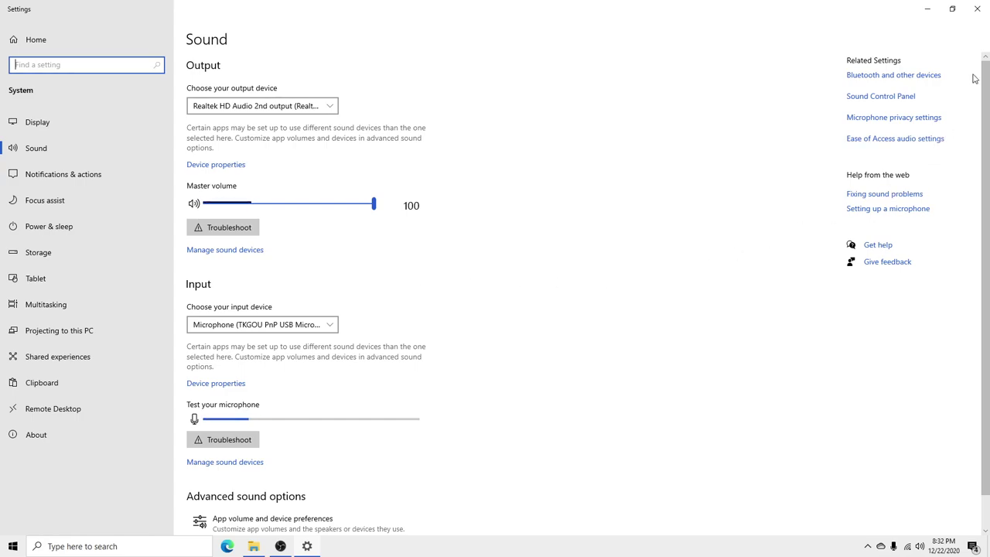
left_click(977, 9)
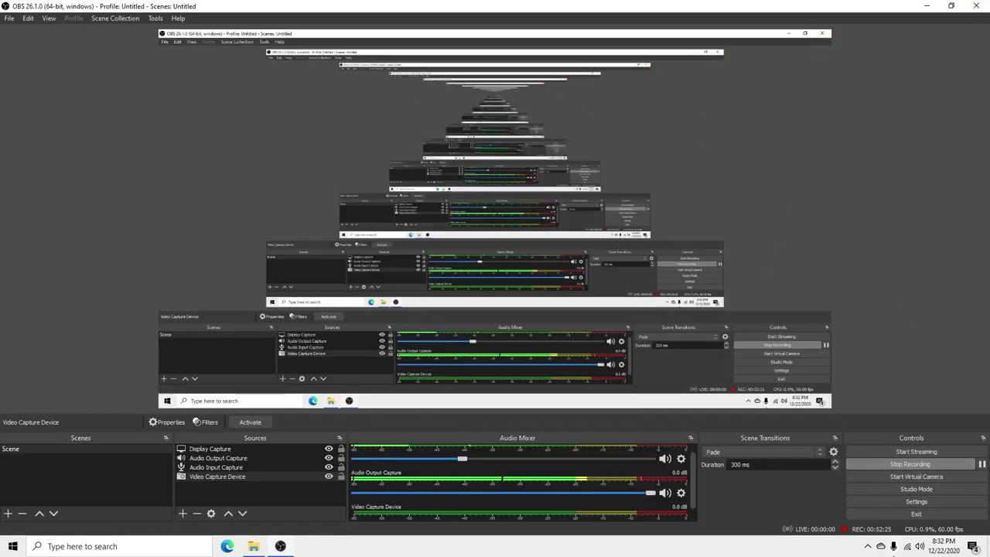
Open the Windows Volume Mixer, check the volume levels of the Realtek output and both microphones, and close it
left_click(919, 550)
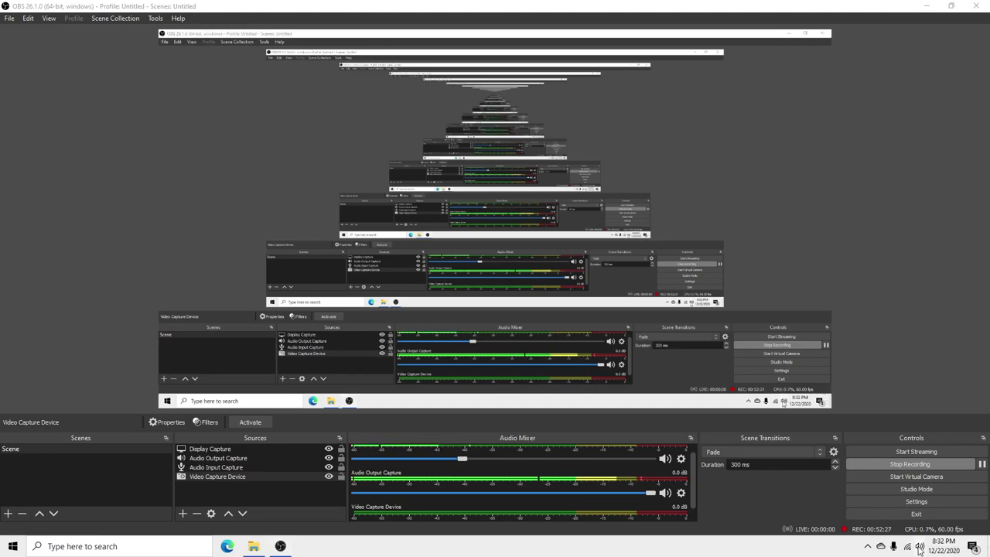
right_click(919, 548)
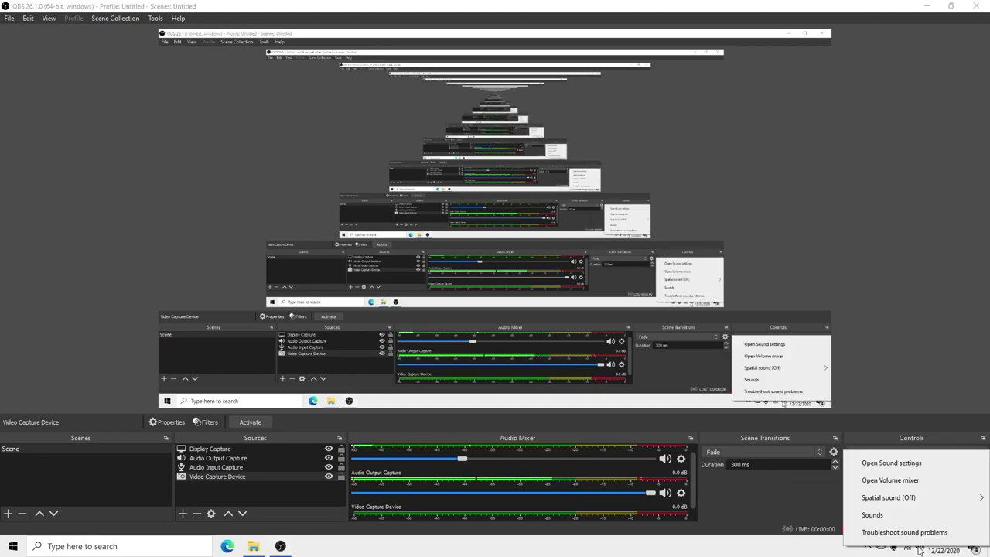
left_click(911, 484)
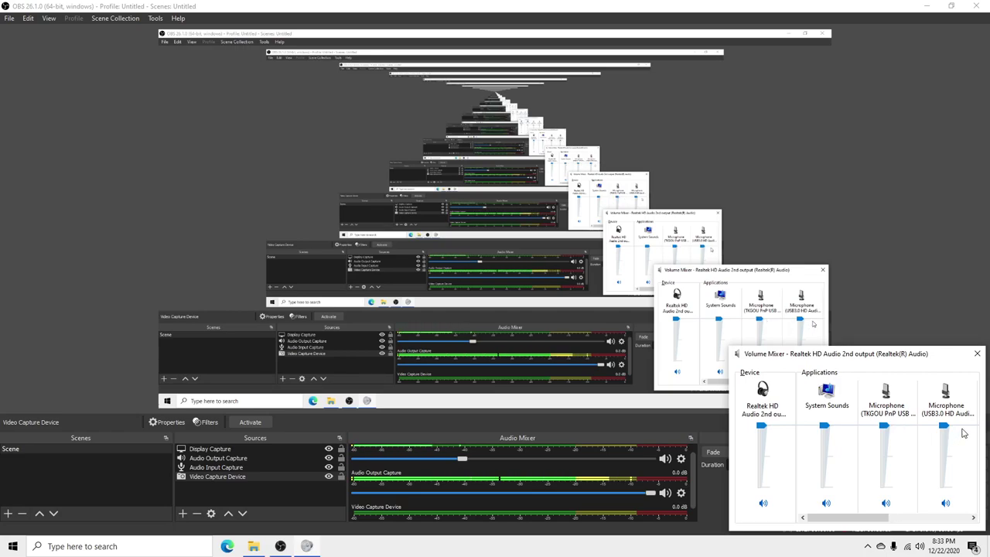
left_click(977, 355)
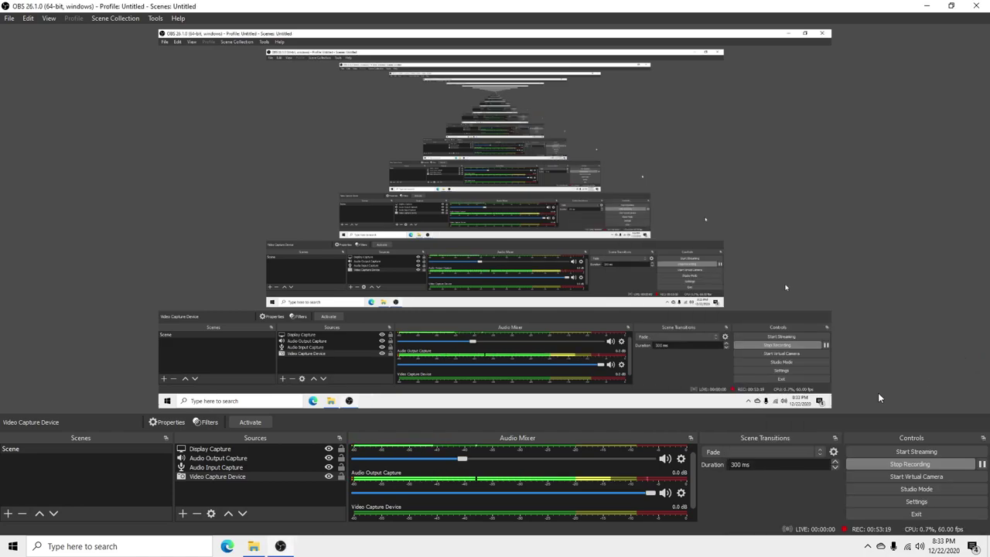
Open Device Manager in a maximized window and expand the Audio inputs and outputs category
right_click(14, 546)
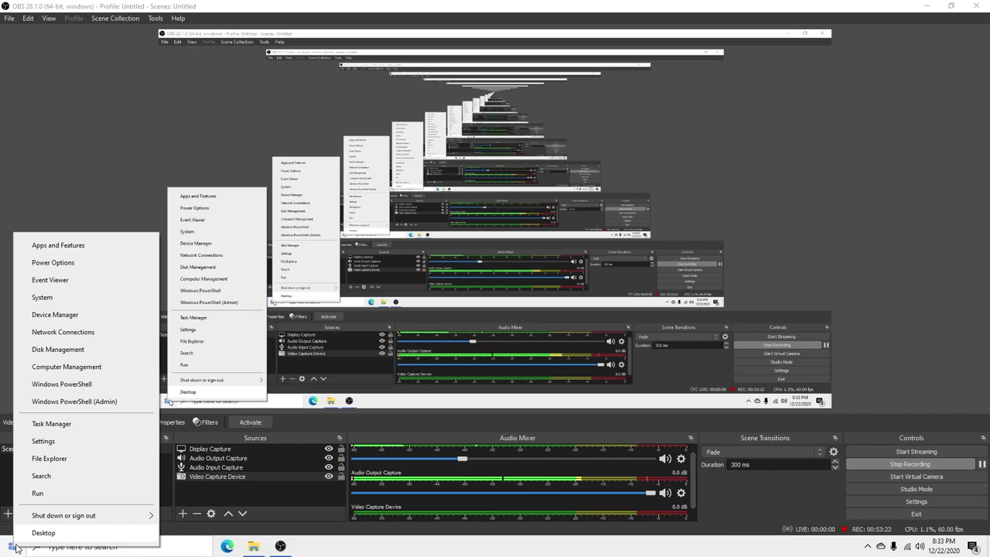
left_click(79, 322)
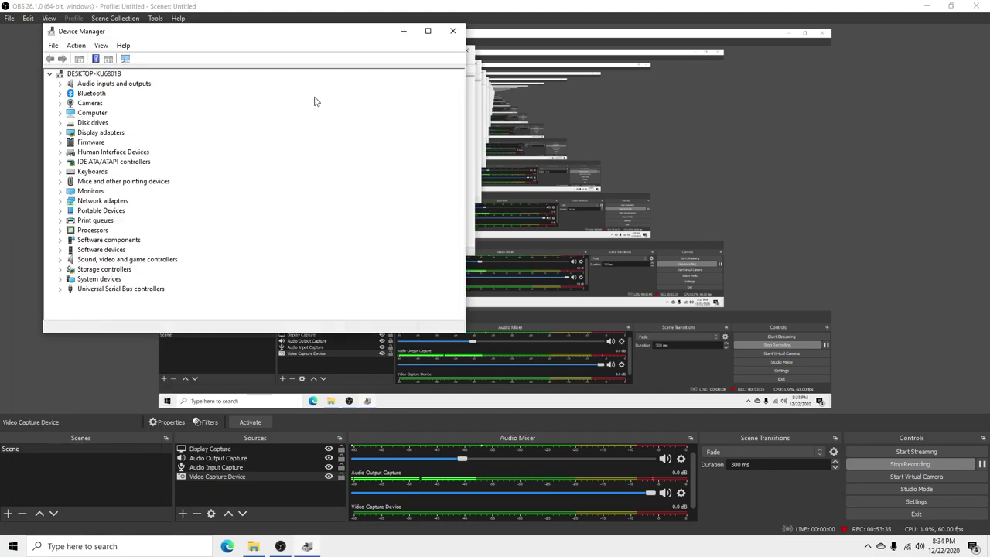
left_click(427, 31)
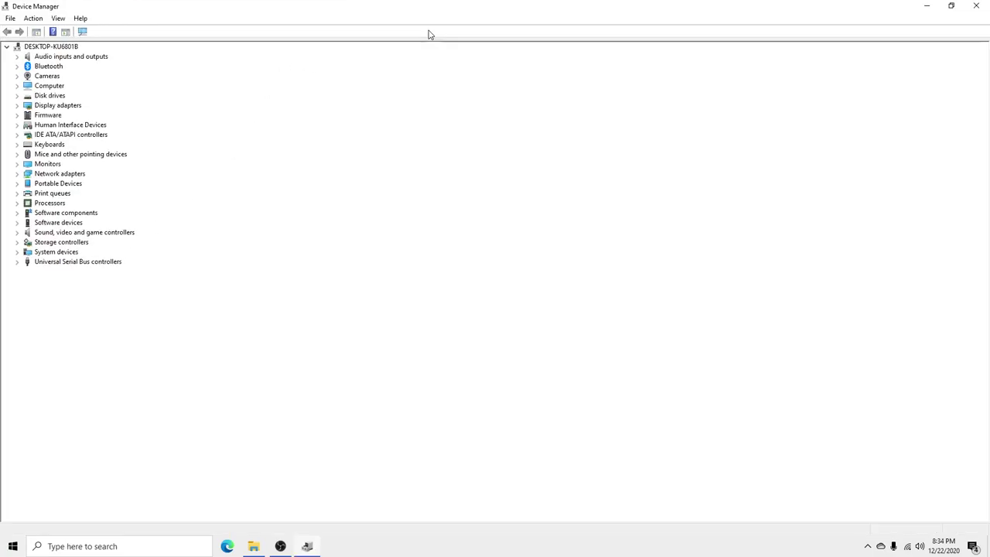
double_click(95, 61)
double_click(96, 68)
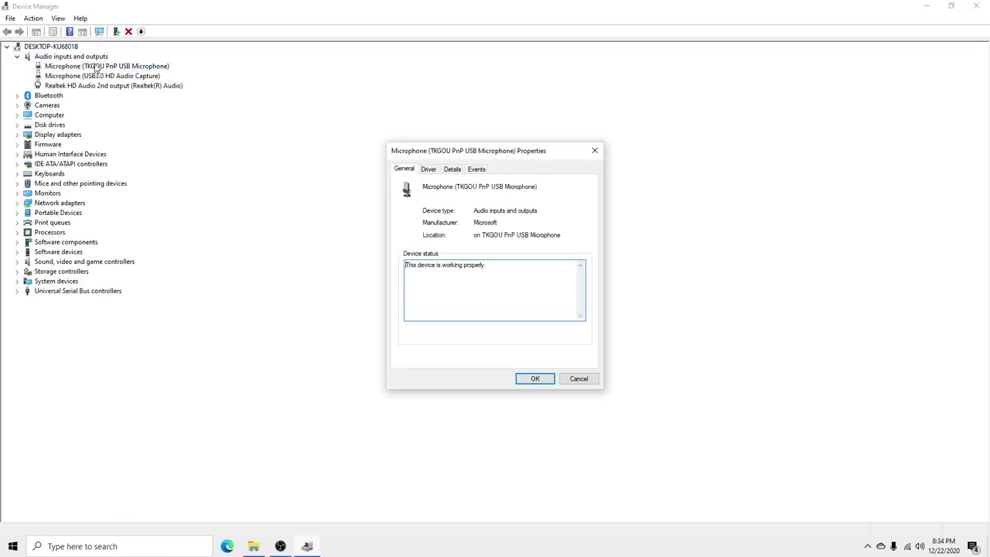
left_click(430, 170)
left_click(451, 170)
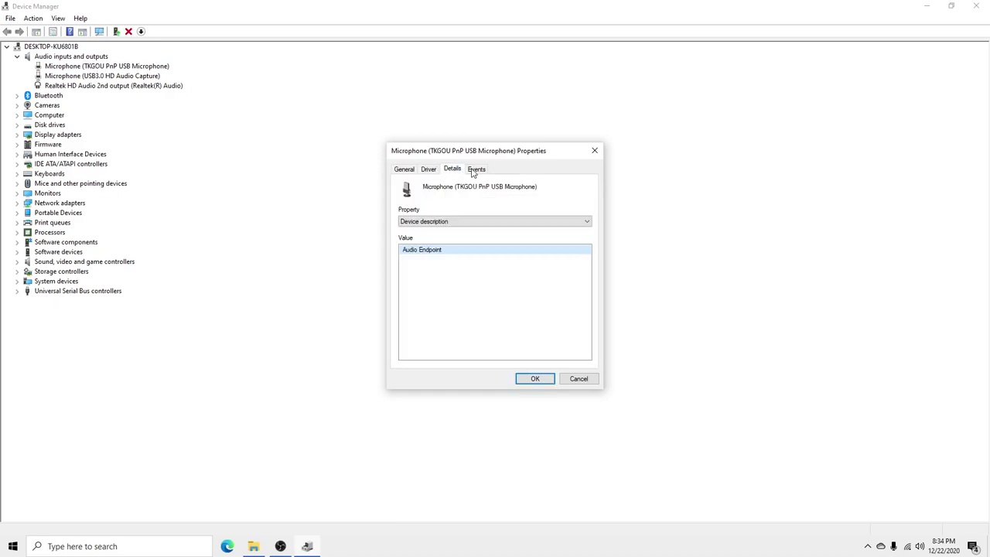
left_click(476, 170)
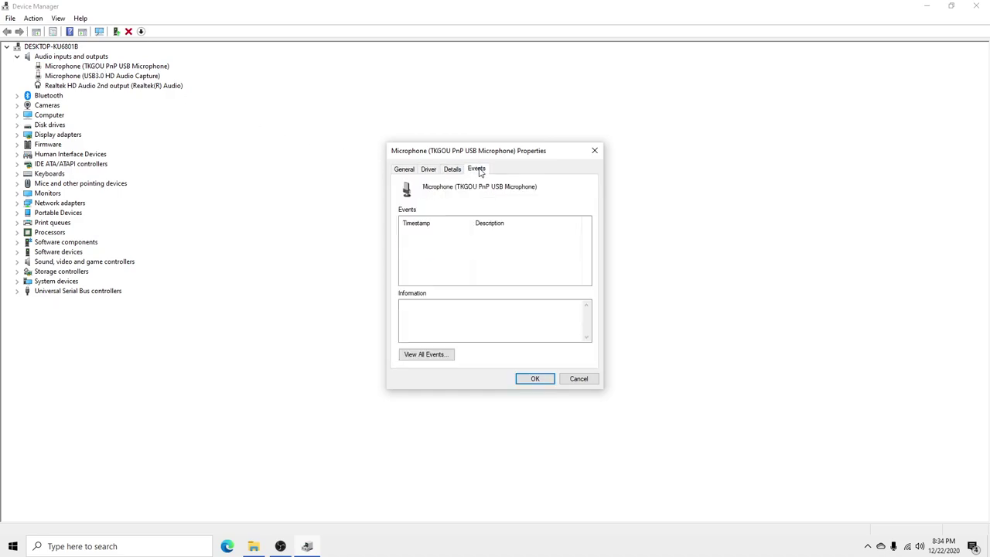
Close the TKGOU microphone's properties and check the general properties of the USB3.0 HD Audio Capture microphone
left_click(550, 379)
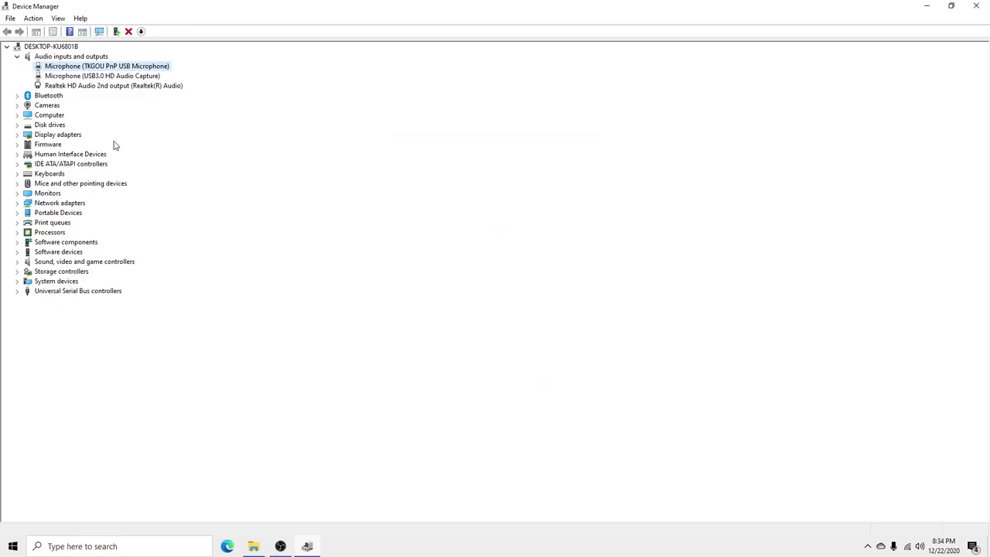
double_click(106, 76)
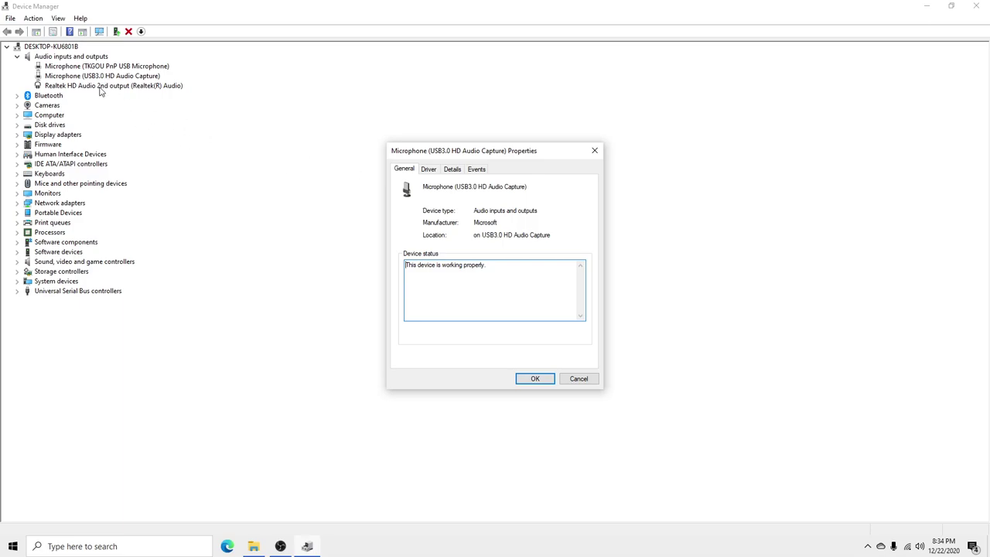
key("Escape")
Review the driver, details and events information of the Realtek HD Audio 2nd output, then close its properties
double_click(101, 86)
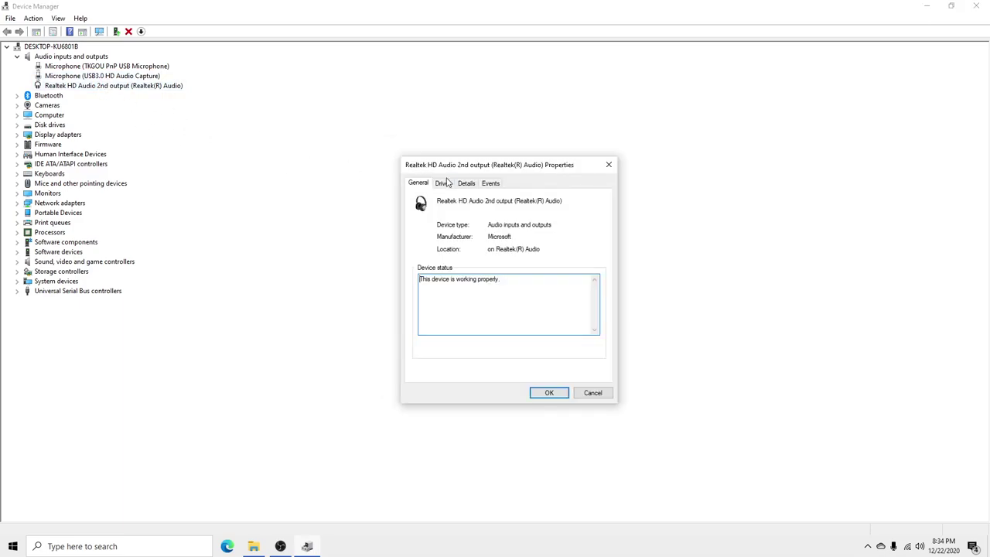
left_click(444, 183)
left_click(468, 186)
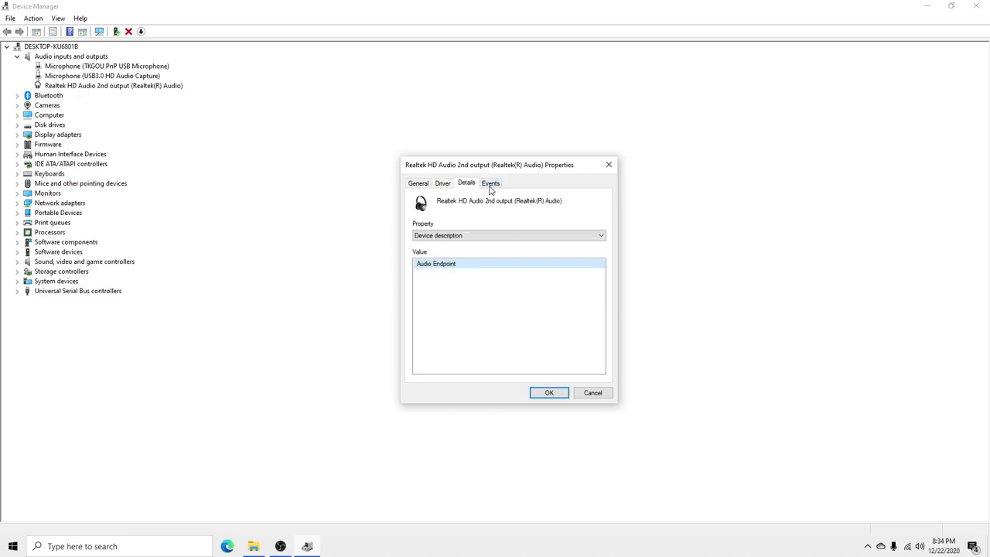
left_click(492, 188)
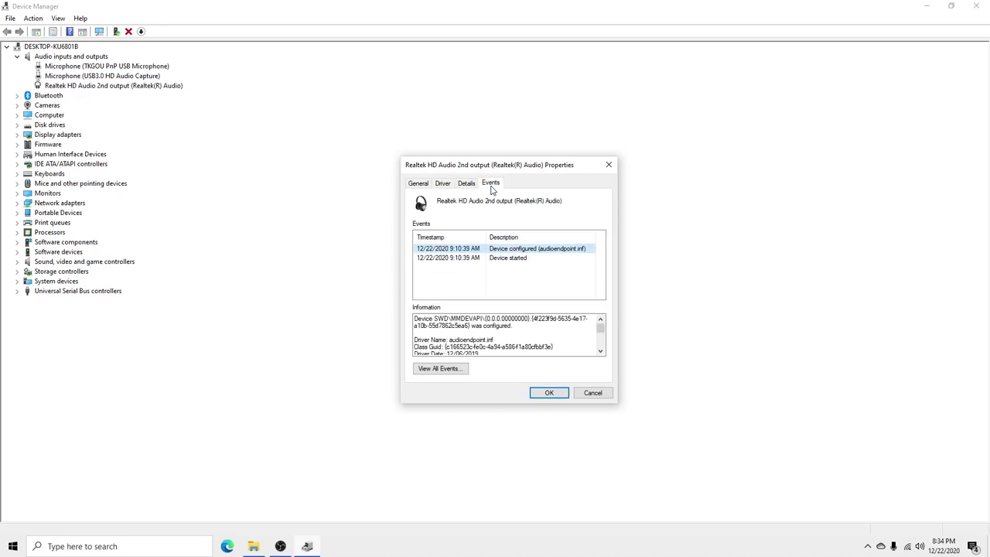
left_click(566, 397)
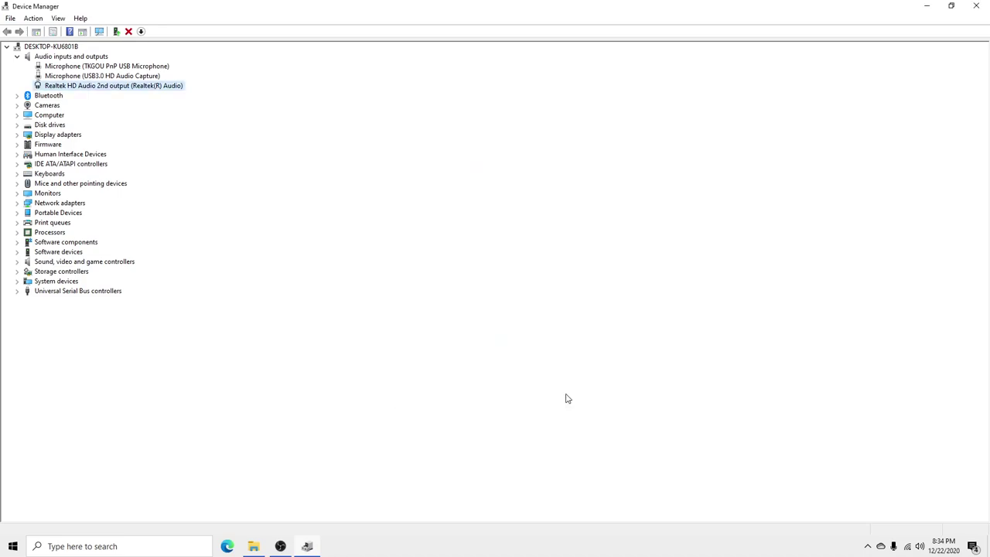
Expand Sound, video and game controllers in place of Audio inputs and outputs, and review the NVIDIA High Definition Audio properties
double_click(45, 58)
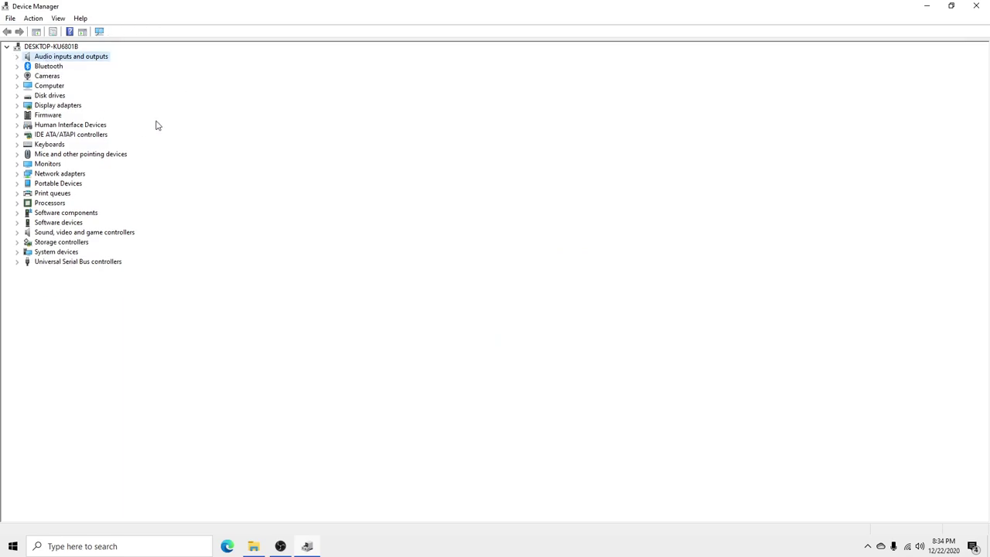
double_click(114, 233)
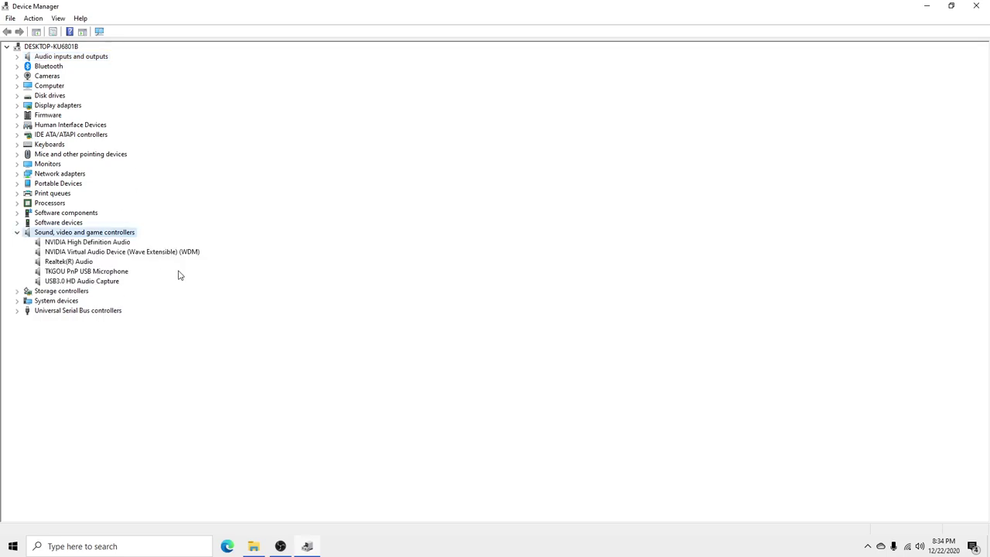
double_click(100, 244)
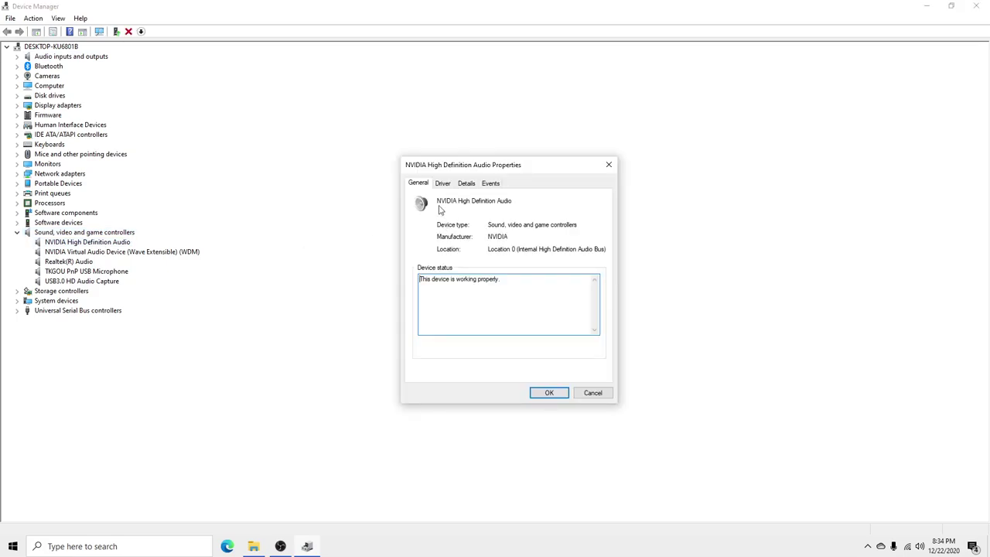
left_click(443, 184)
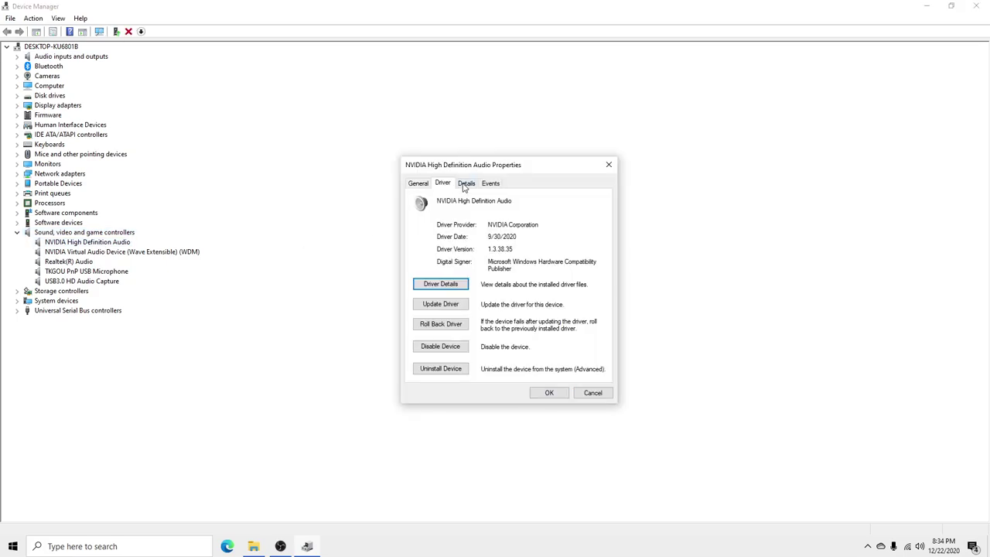
left_click(465, 186)
left_click(488, 186)
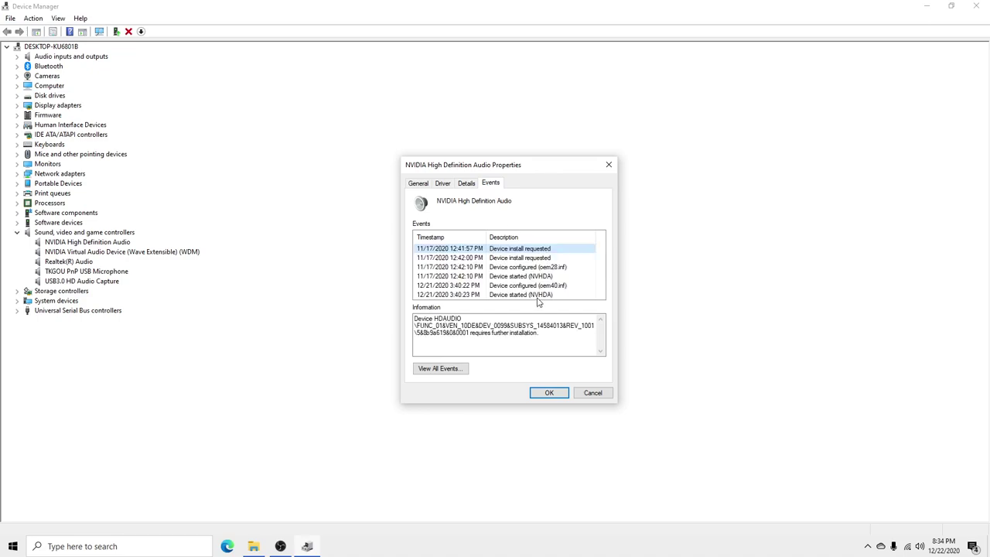
left_click(550, 393)
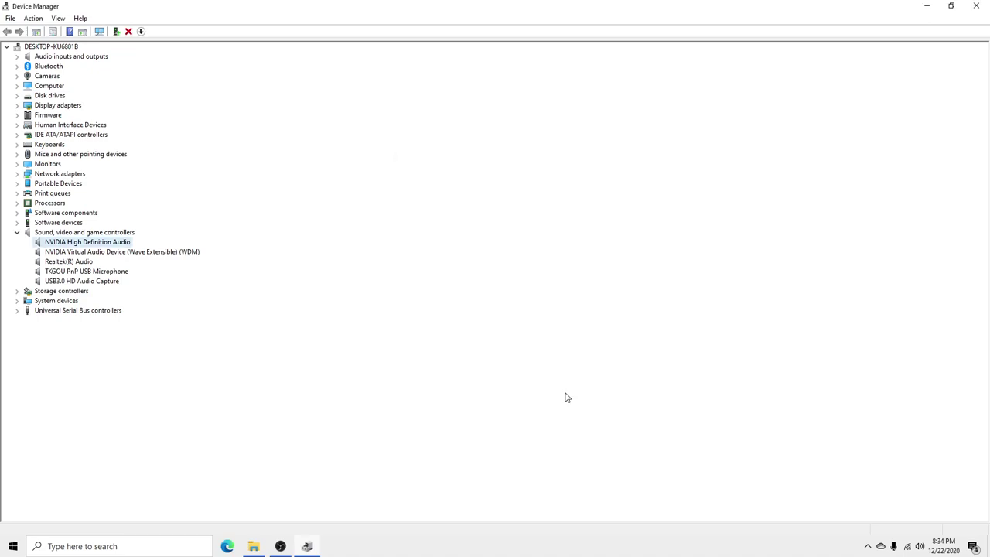
Collapse Sound, video and game controllers, and close Device Manager along with the open USB3.0 HD Audio Capture properties
double_click(107, 234)
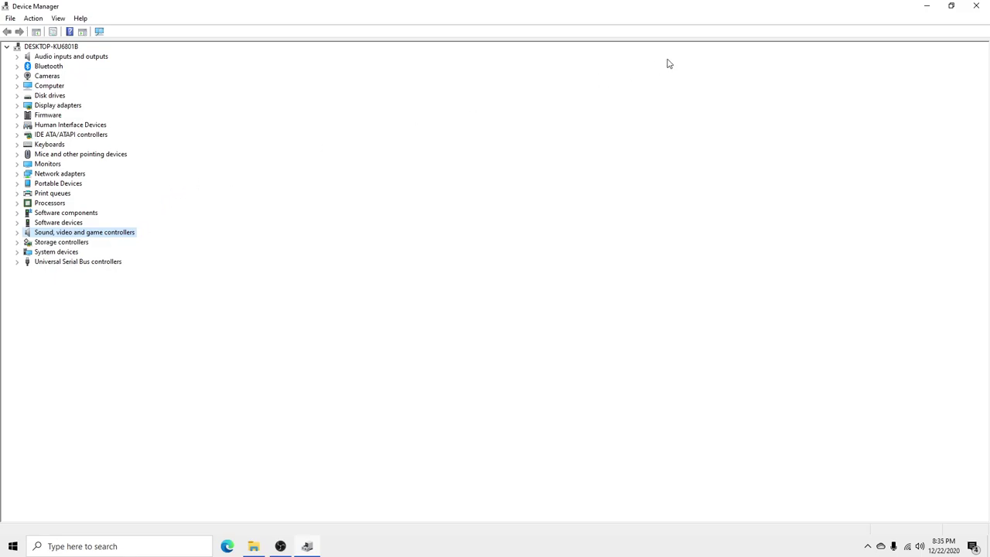
left_click(976, 7)
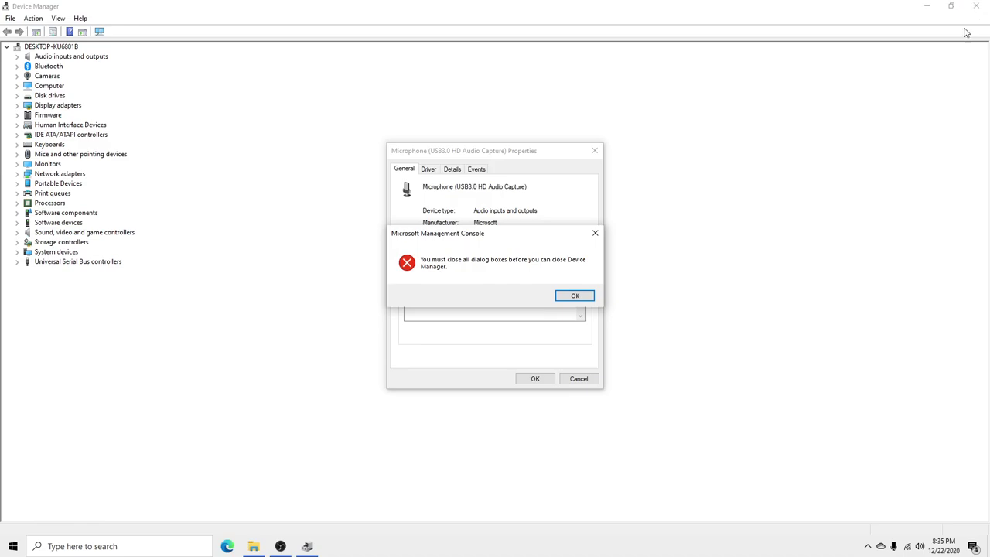
left_click(579, 296)
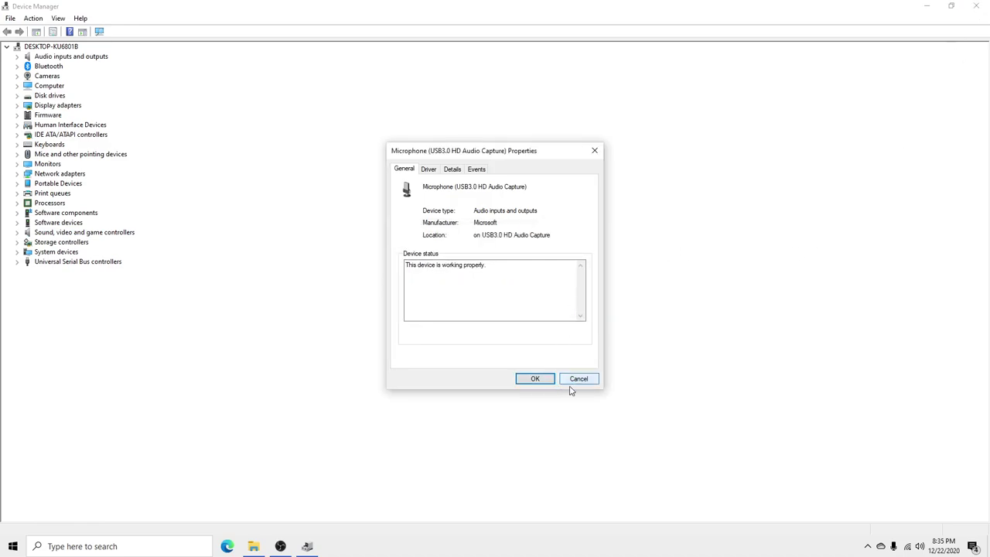
left_click(535, 378)
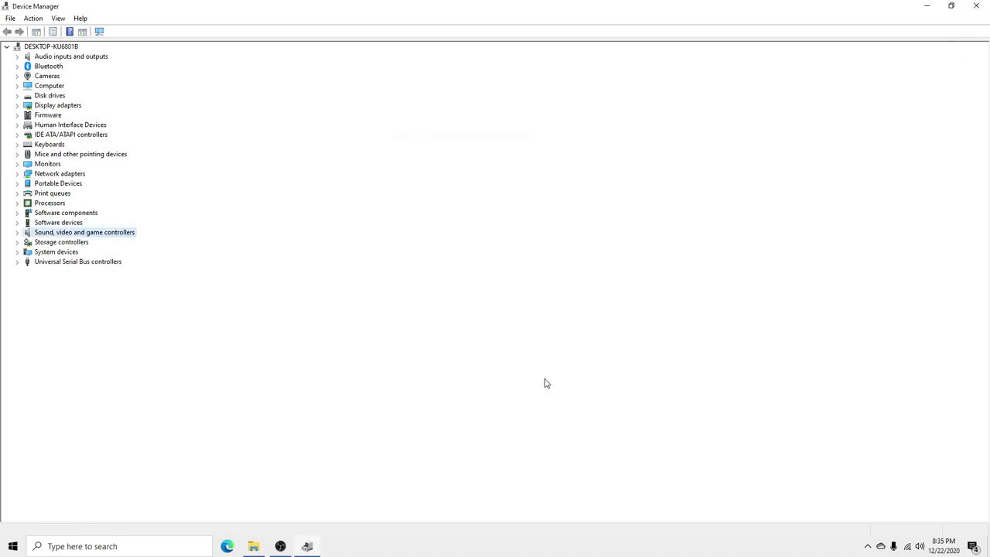
left_click(976, 6)
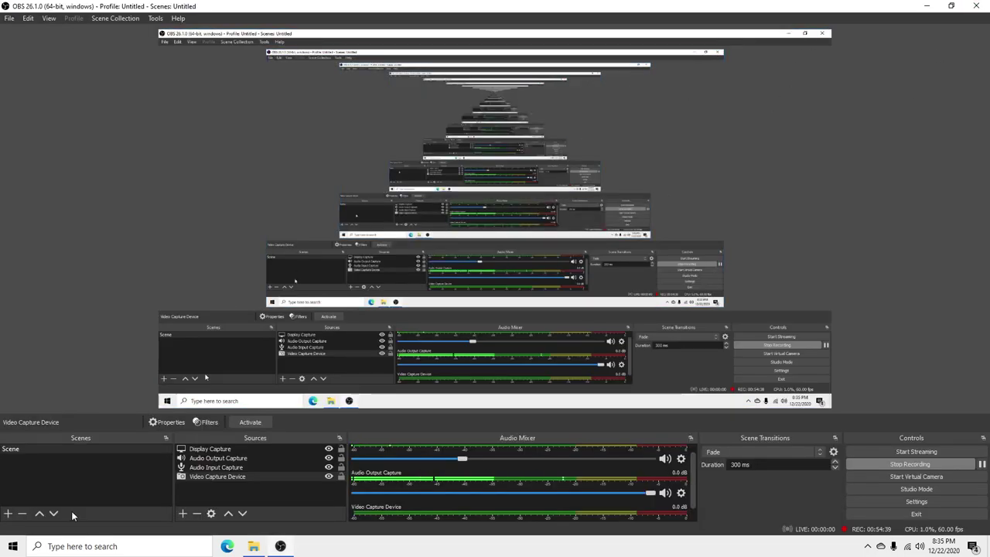
Open the System Sound page in Windows Settings and launch the Sound Control Panel from it
right_click(23, 544)
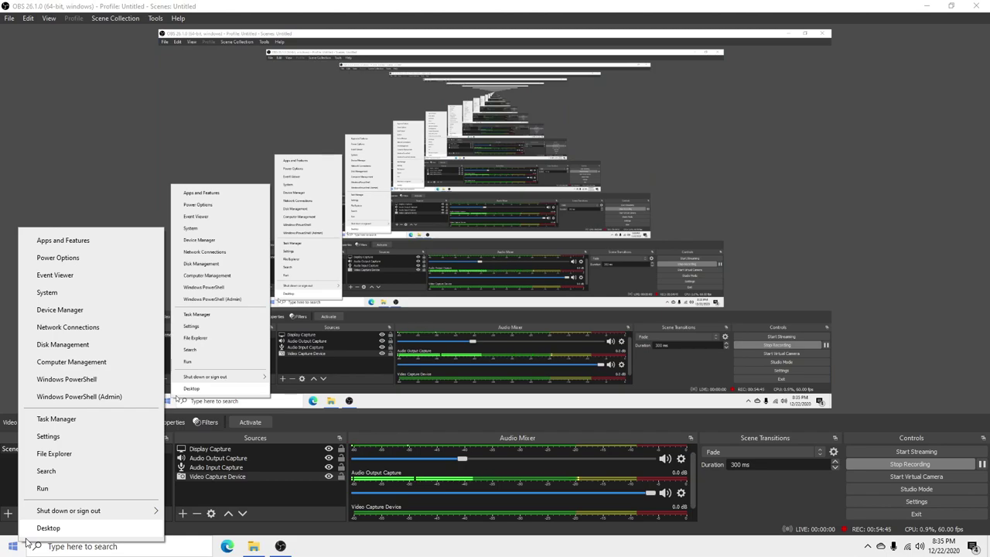
left_click(69, 445)
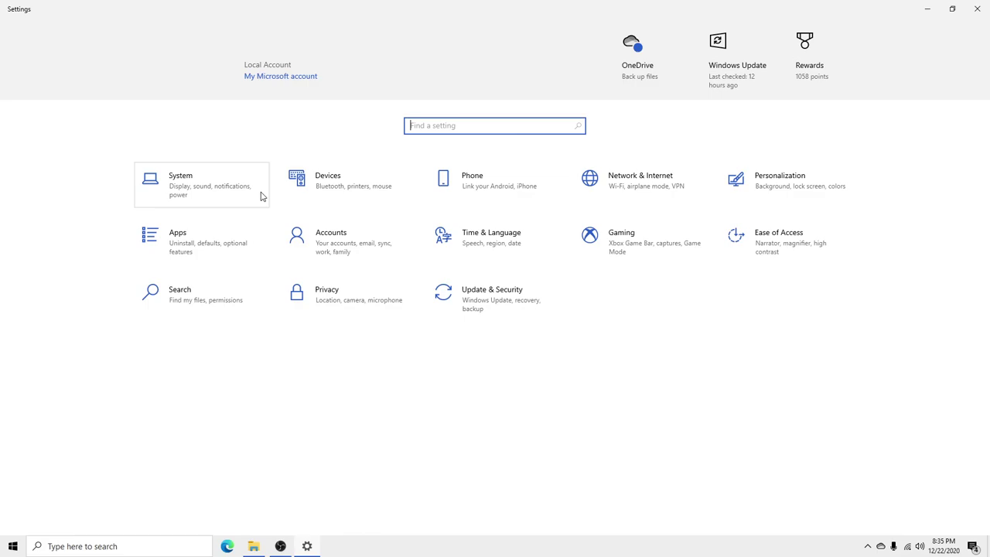
left_click(261, 196)
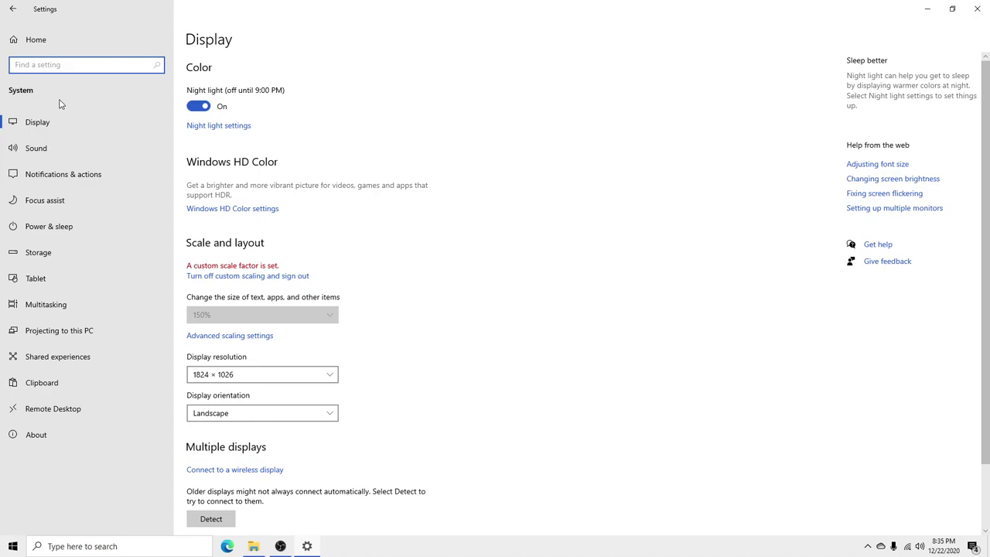
left_click(35, 149)
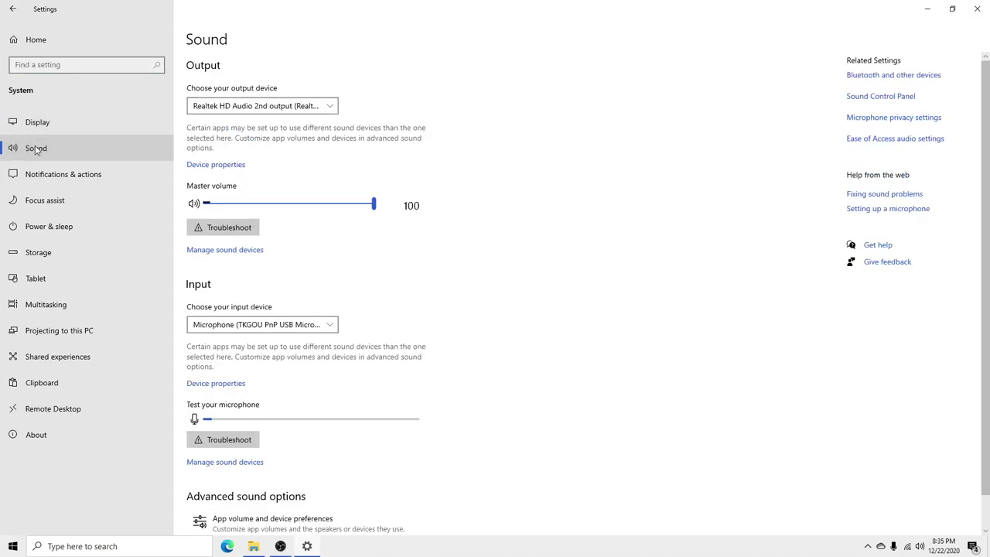
left_click(855, 99)
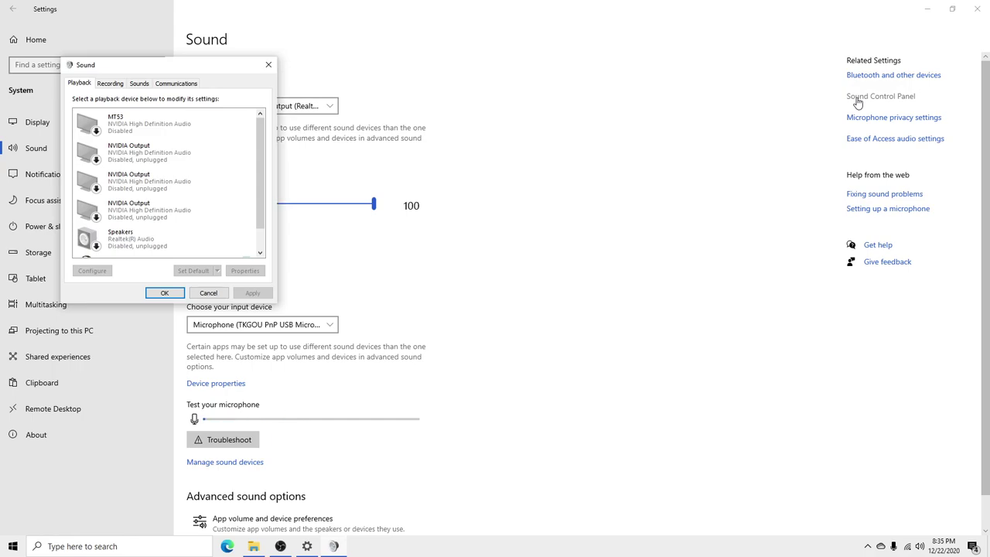
left_click(269, 64)
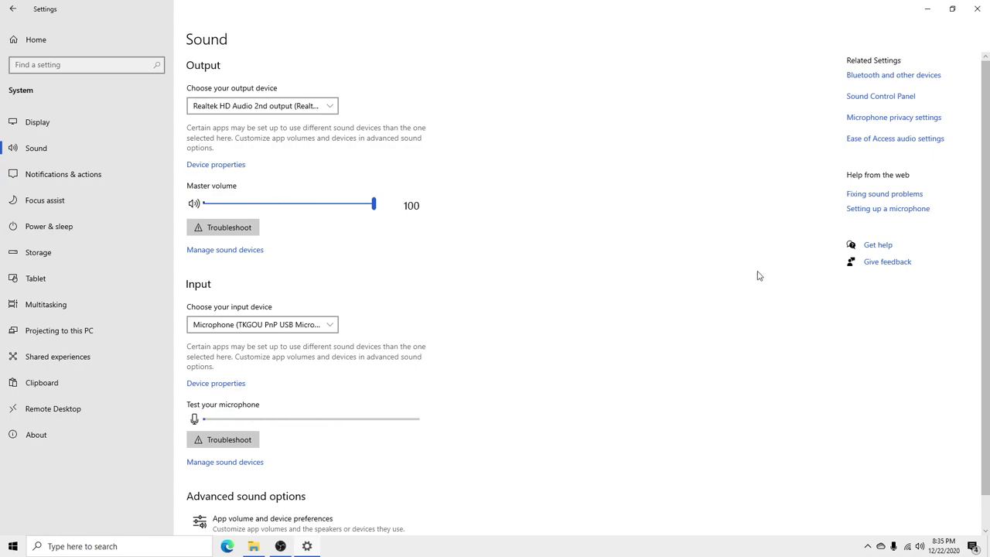
left_click(887, 101)
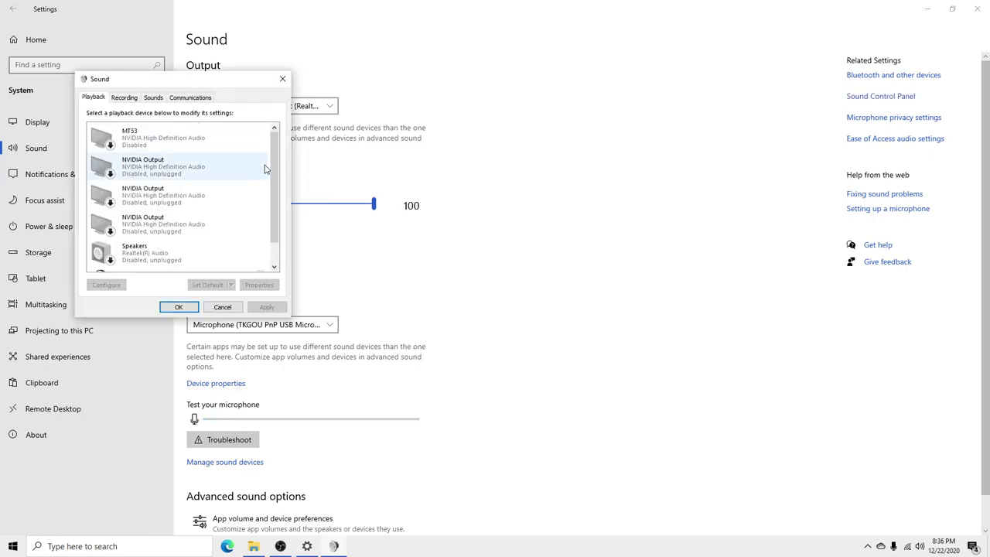
Examine the full list of playback devices, checking which are disabled and which is the default
scroll(246, 178, "down", 2)
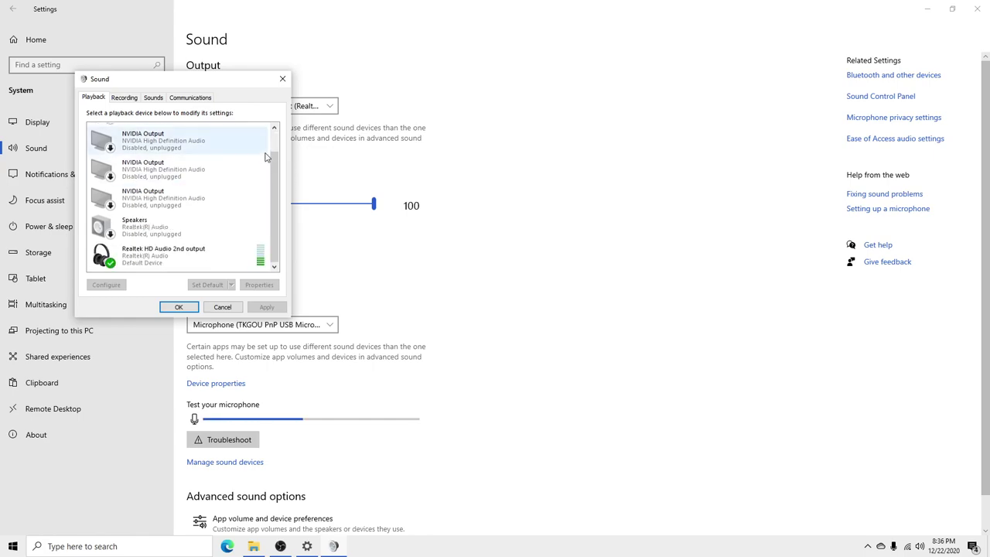
scroll(274, 159, "up", 2)
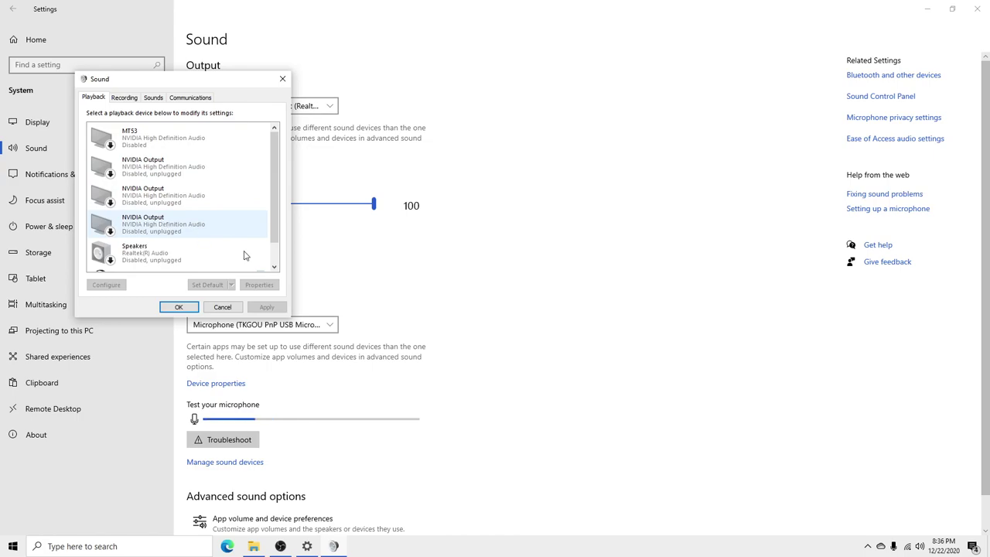
left_click(275, 268)
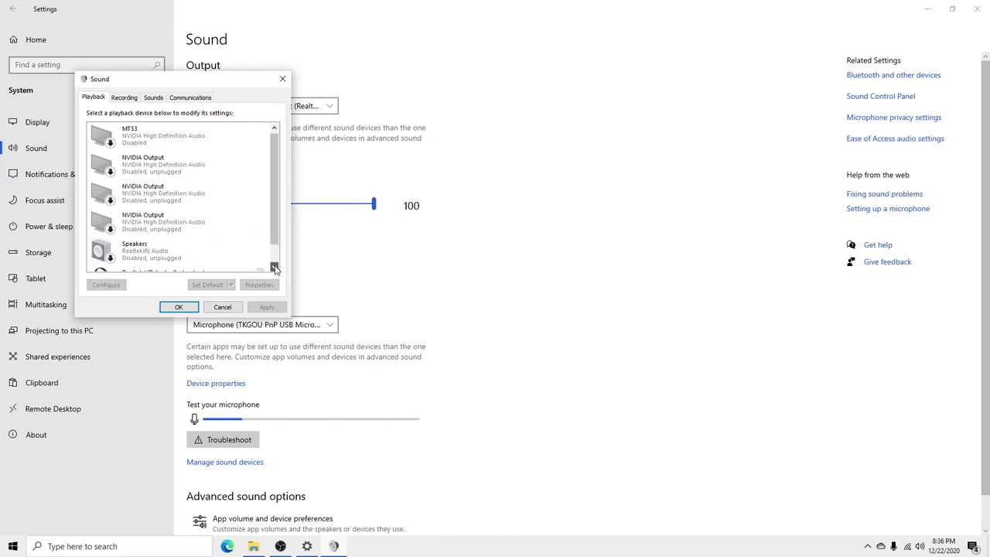
left_click(275, 268)
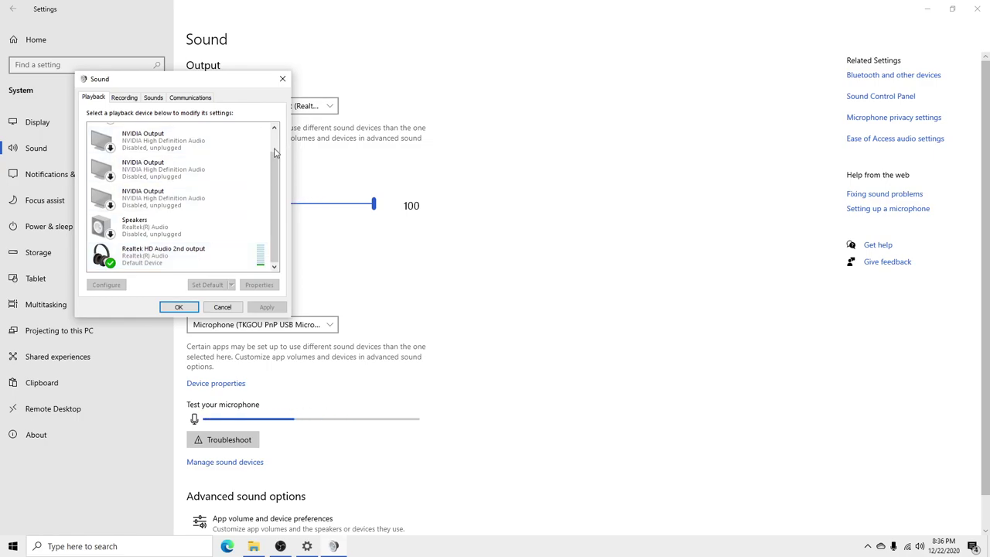
left_click_drag(274, 153, 276, 130)
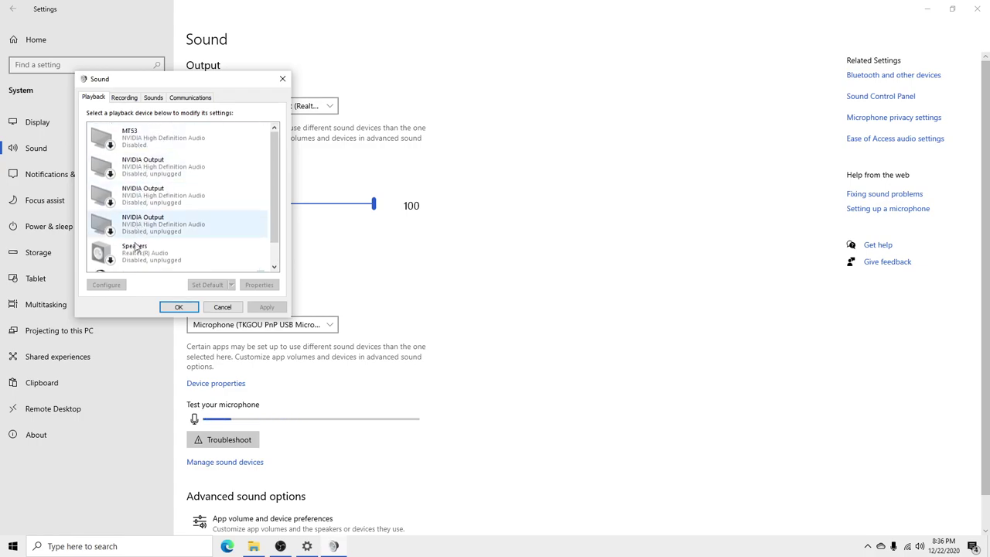
left_click(276, 265)
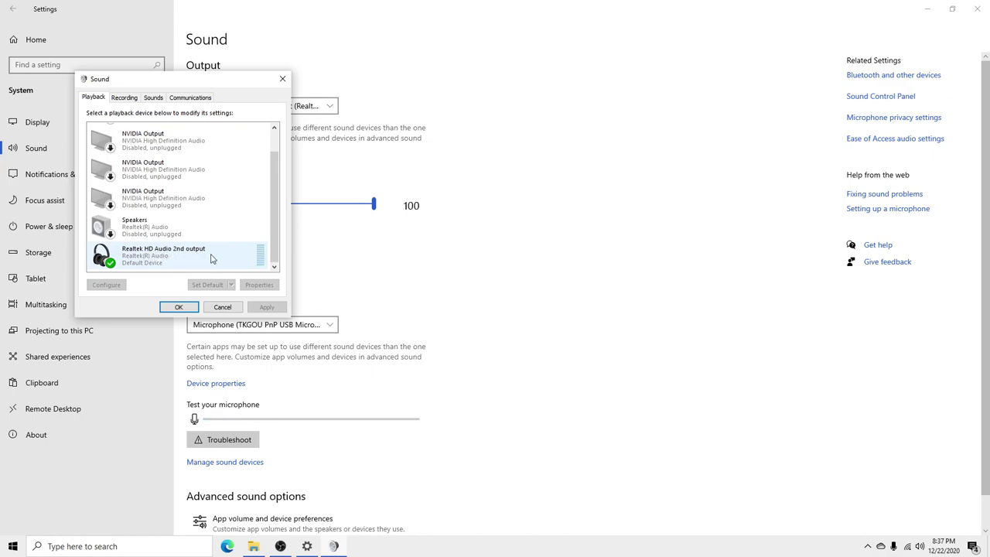
Review the recording devices, including the USB3.0 HD Audio Capture microphone, plus the sound scheme and communications options, and return to the playback devices
left_click(126, 99)
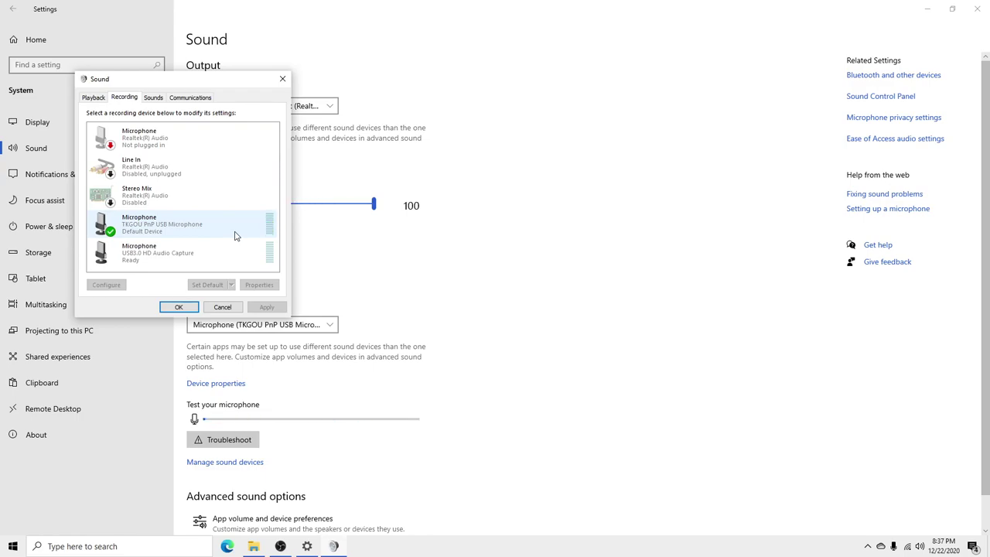
left_click(220, 258)
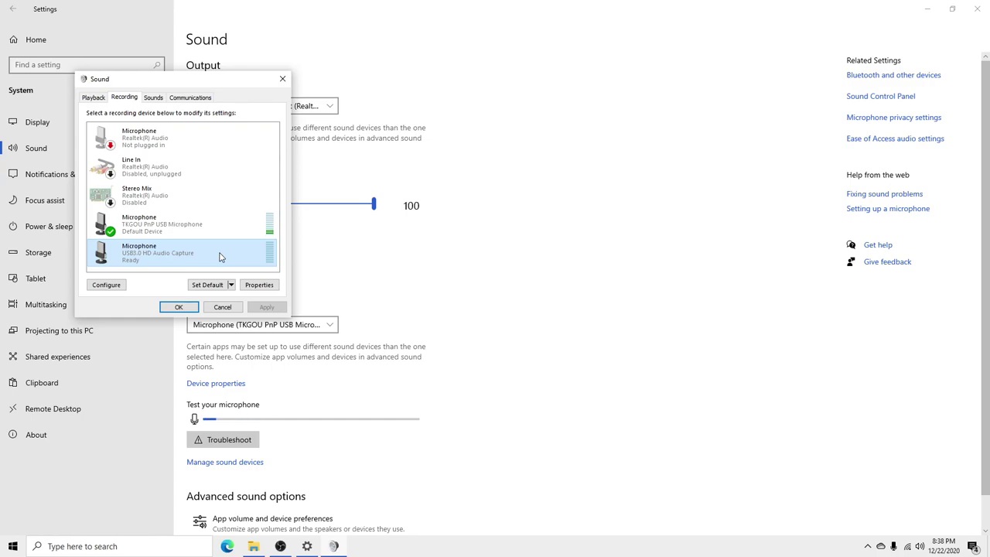
left_click(153, 97)
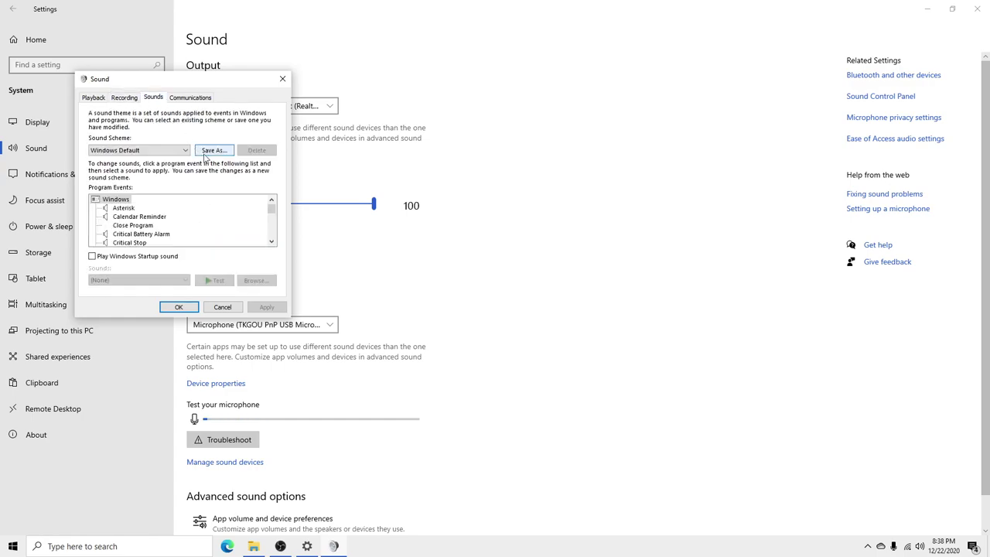
left_click(204, 99)
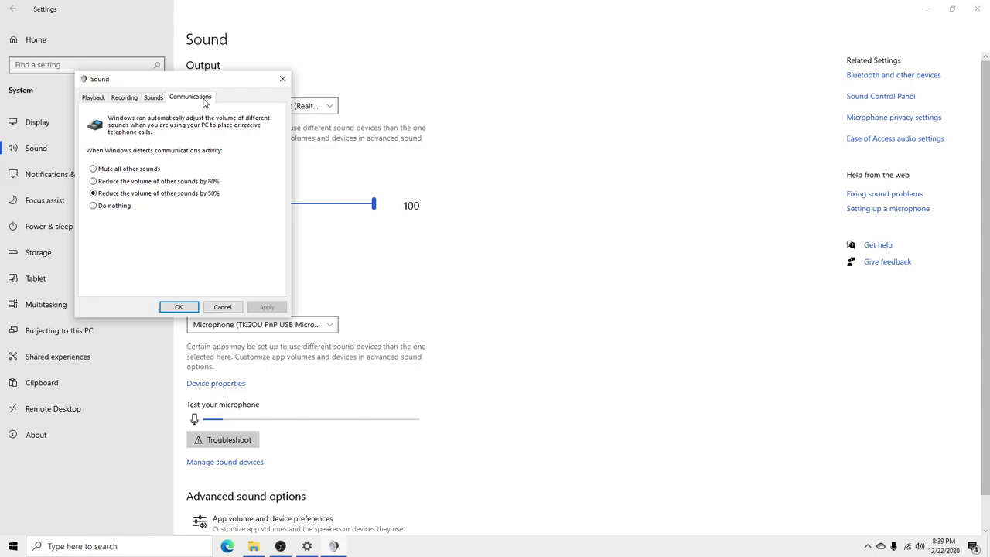
left_click(94, 98)
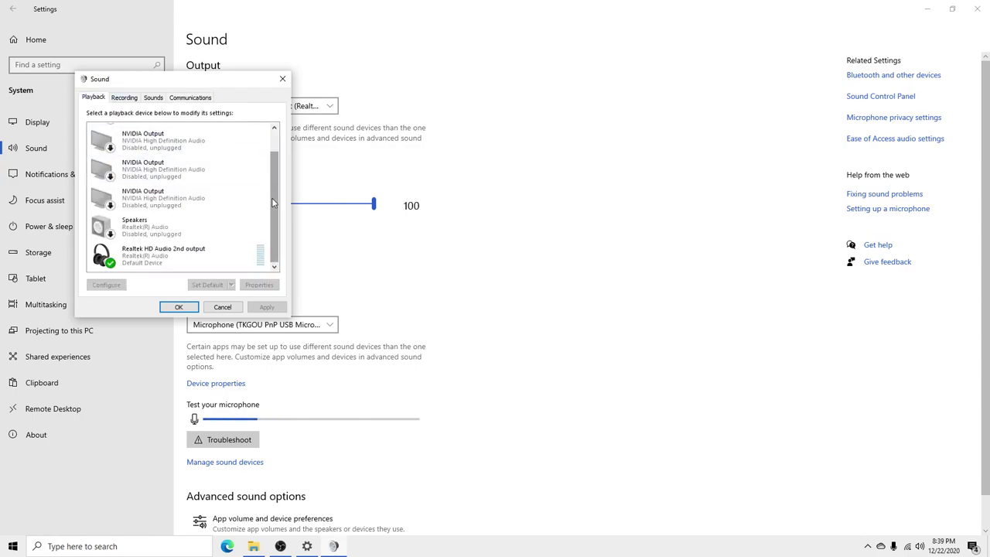
Recheck the default playback device and the USB microphone and USB3.0 HD Audio Capture recording devices, and close the Sound dialog
scroll(272, 198, "up", 2)
scroll(278, 224, "down", 2)
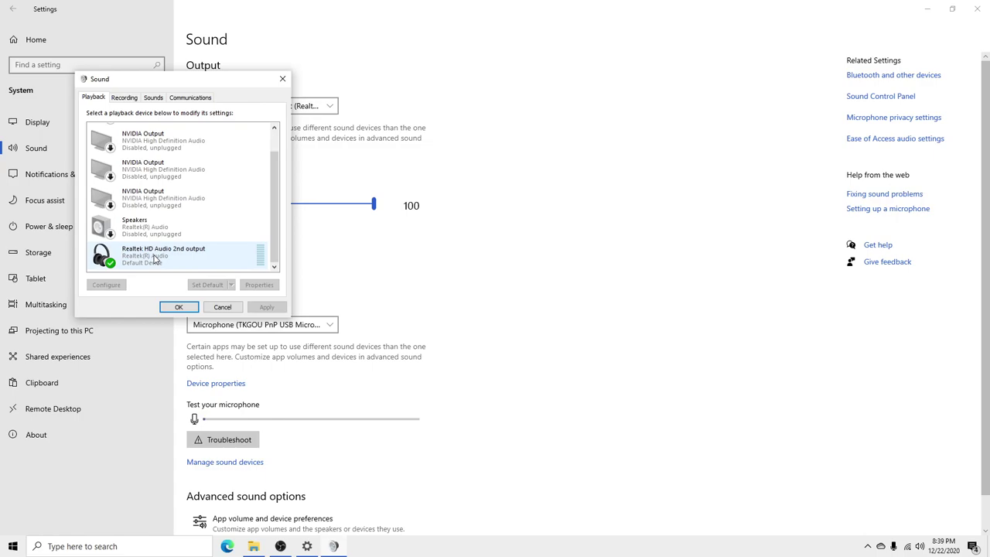
left_click(132, 99)
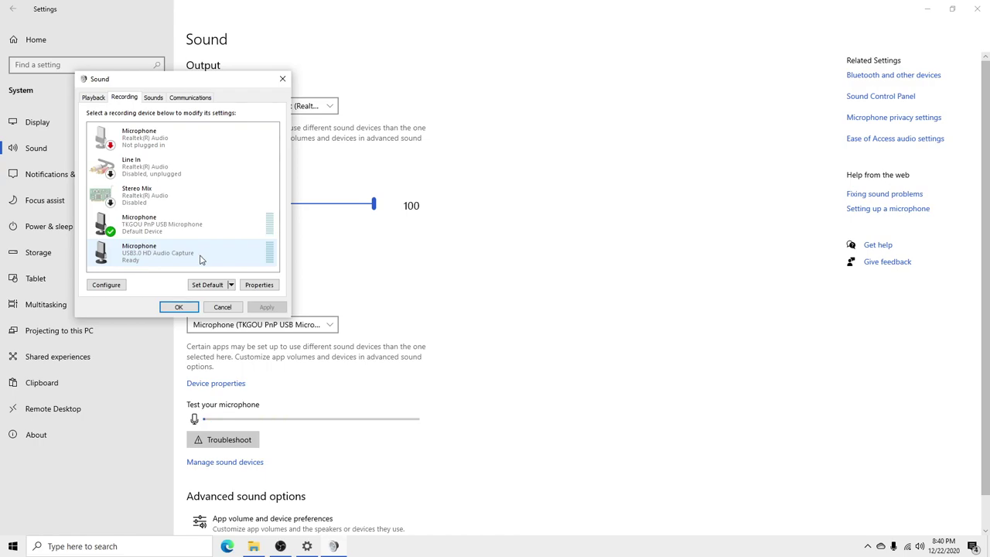
left_click(185, 308)
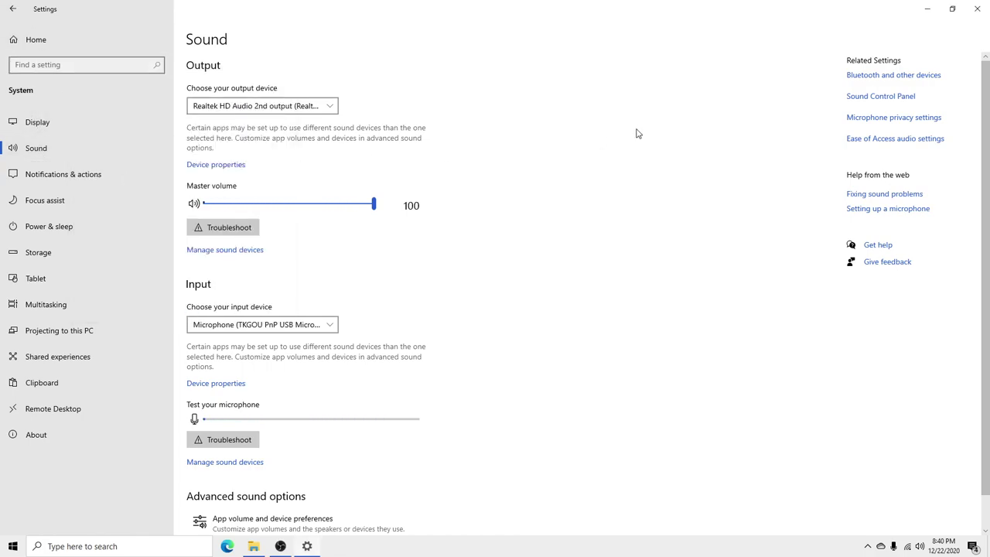
Reopen the Sound Control Panel for a brief look at the playback devices, and close it and Windows Settings to return to OBS
left_click(896, 99)
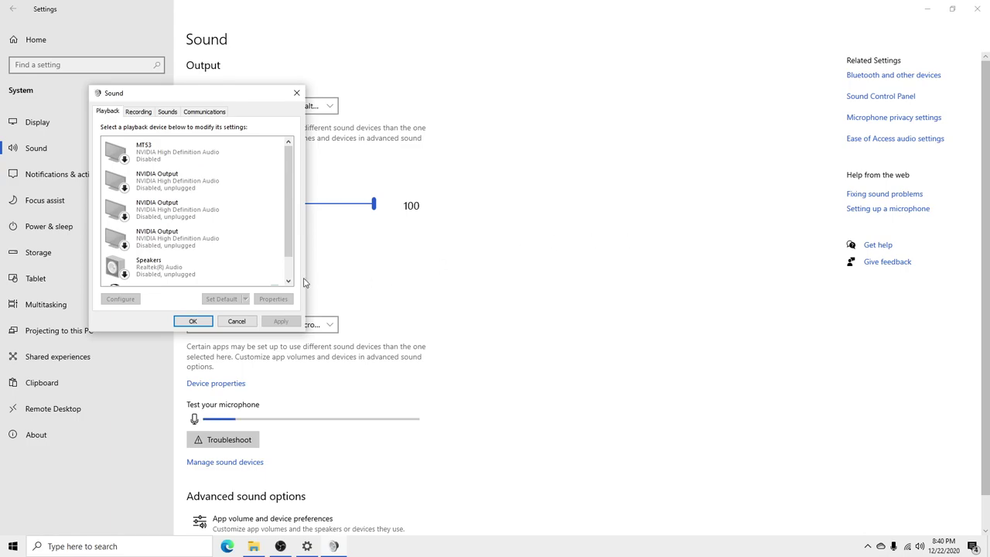
left_click(198, 323)
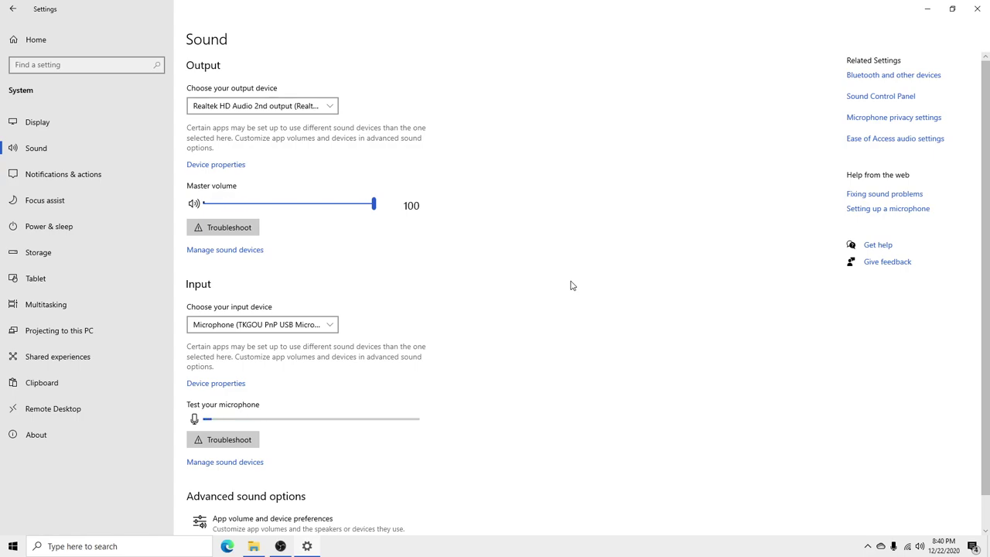
left_click(977, 8)
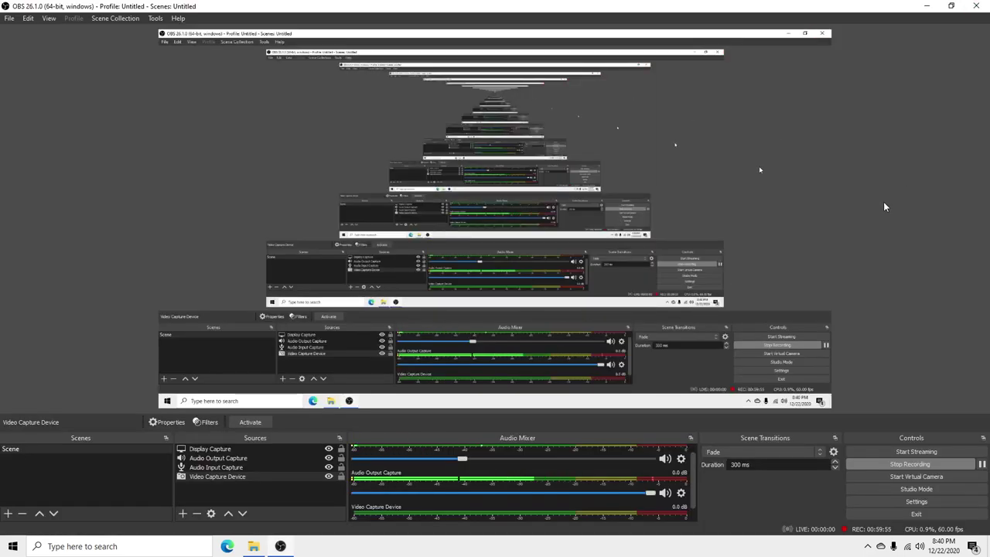